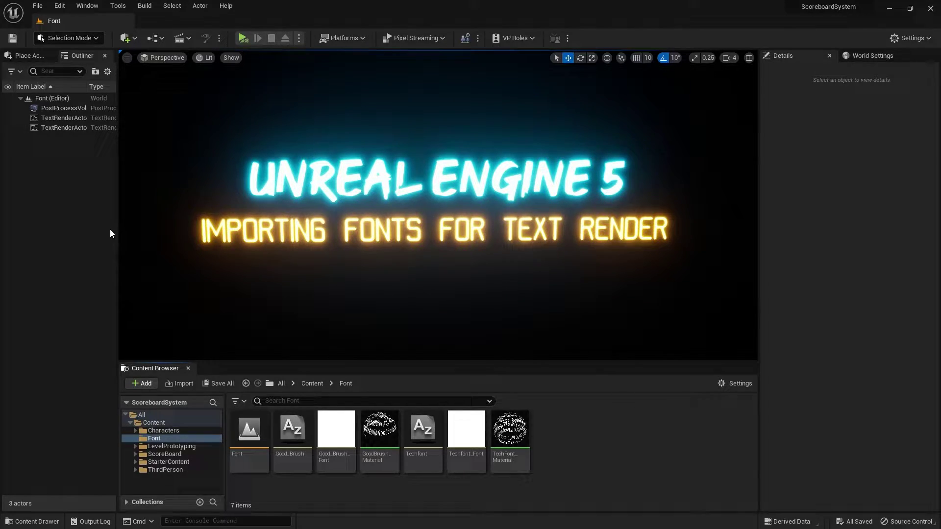
# - Inspect the two text render actors in the level and the Good_Brush and Techfont font assets they rely on
pyautogui.click(64, 119)
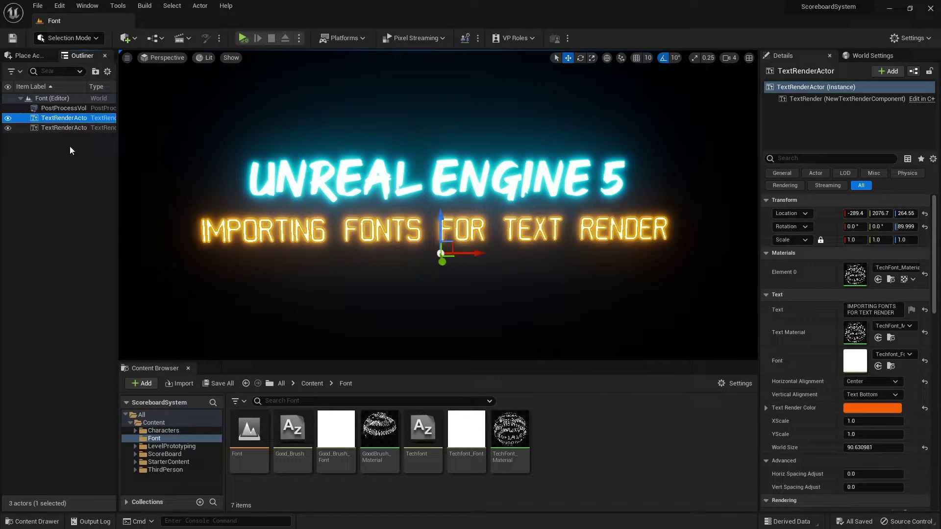
pyautogui.click(70, 146)
pyautogui.click(363, 191)
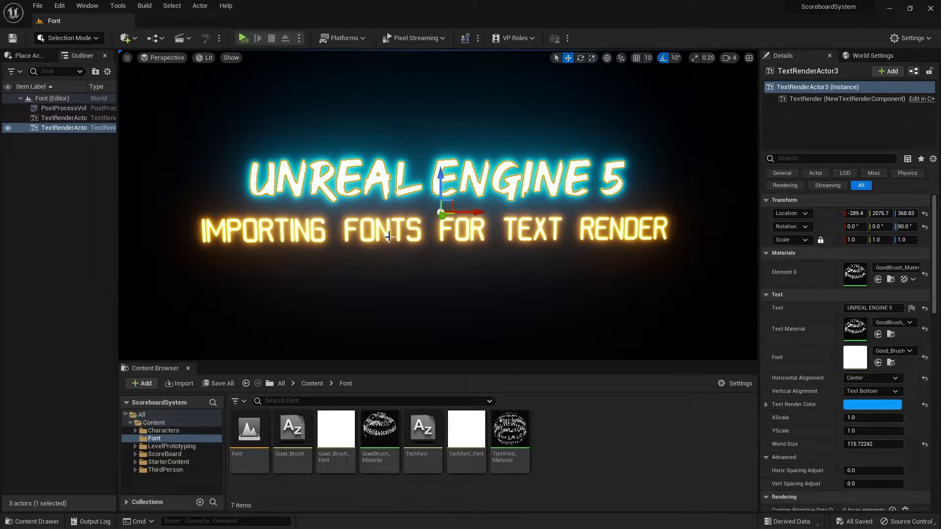
pyautogui.click(389, 237)
pyautogui.click(391, 192)
pyautogui.click(294, 443)
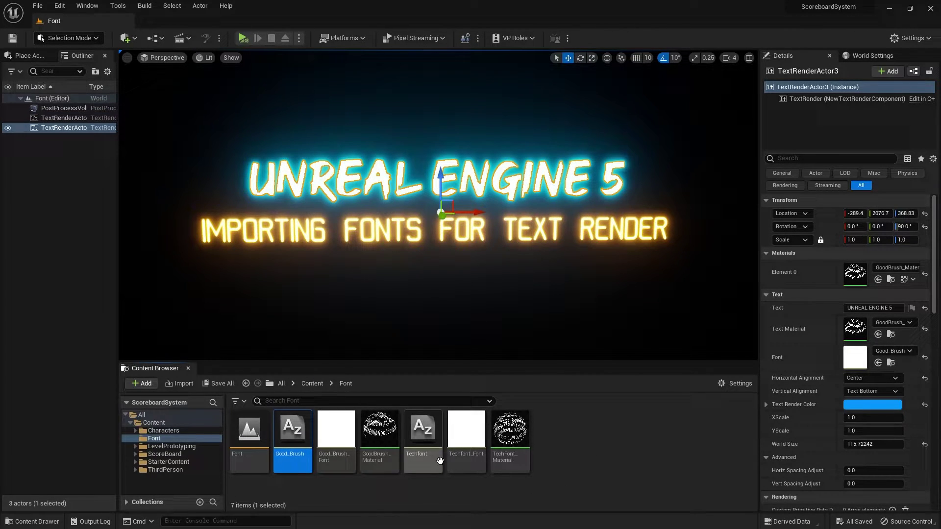
pyautogui.click(428, 465)
pyautogui.click(600, 452)
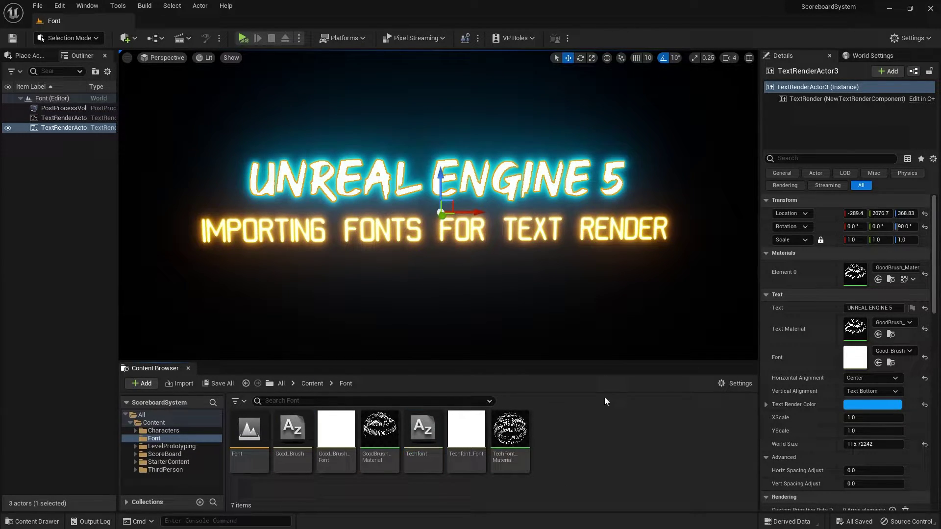
pyautogui.click(603, 323)
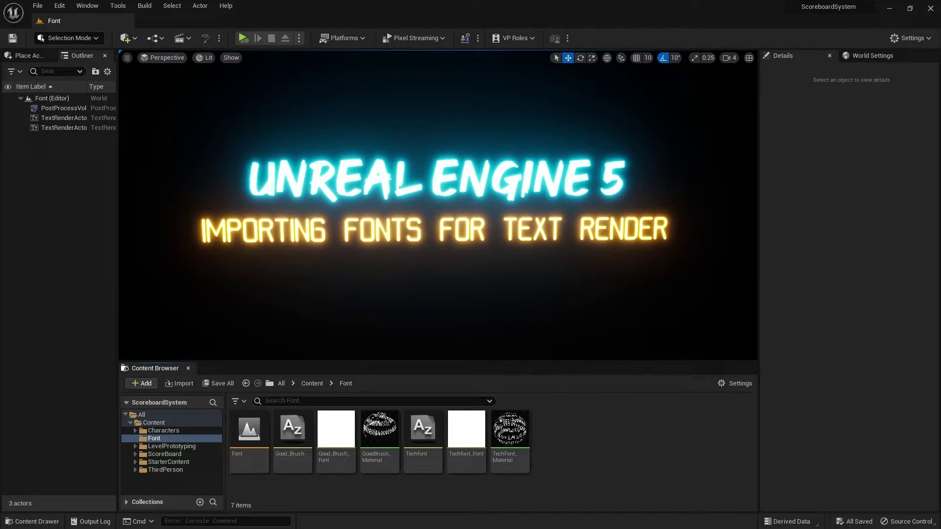
# - Switch to the web browser and look through the recently added fonts on dafont.com
pyautogui.moveTo(940, 98); pyautogui.dragTo(304, 0)
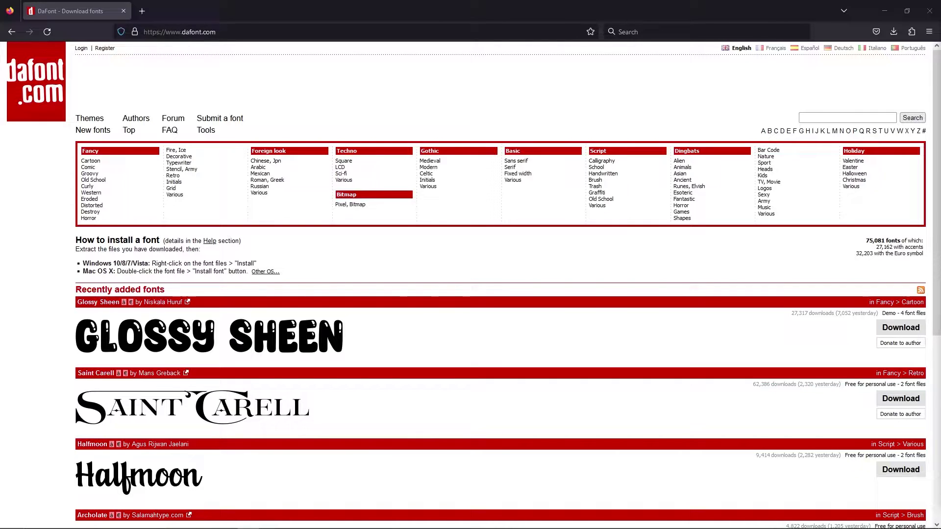
pyautogui.scroll(-2, 495, 354)
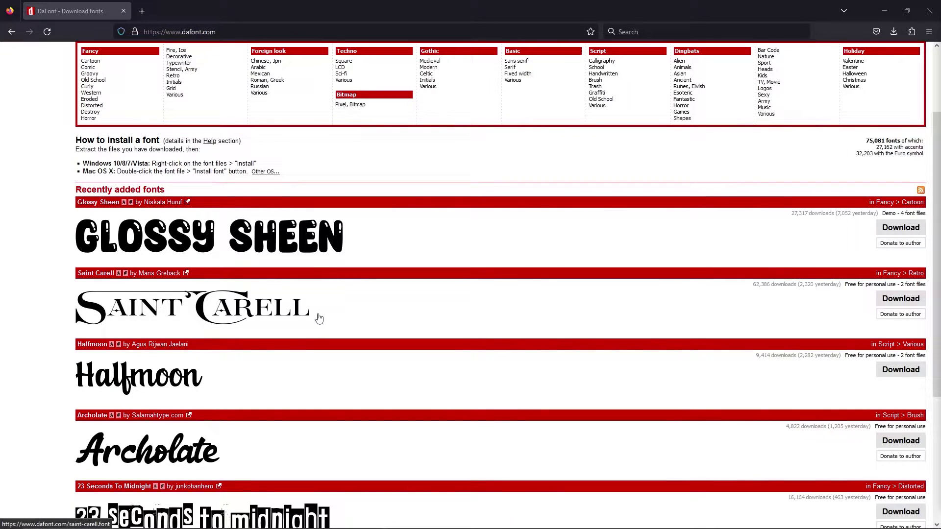
pyautogui.scroll(-1, 319, 319)
pyautogui.scroll(-2, 338, 292)
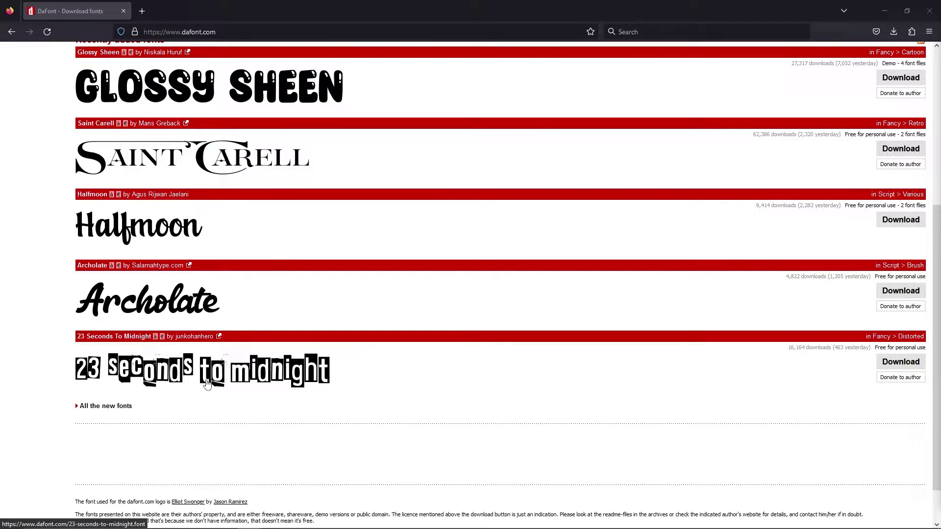
pyautogui.scroll(4, 245, 377)
pyautogui.scroll(1, 256, 375)
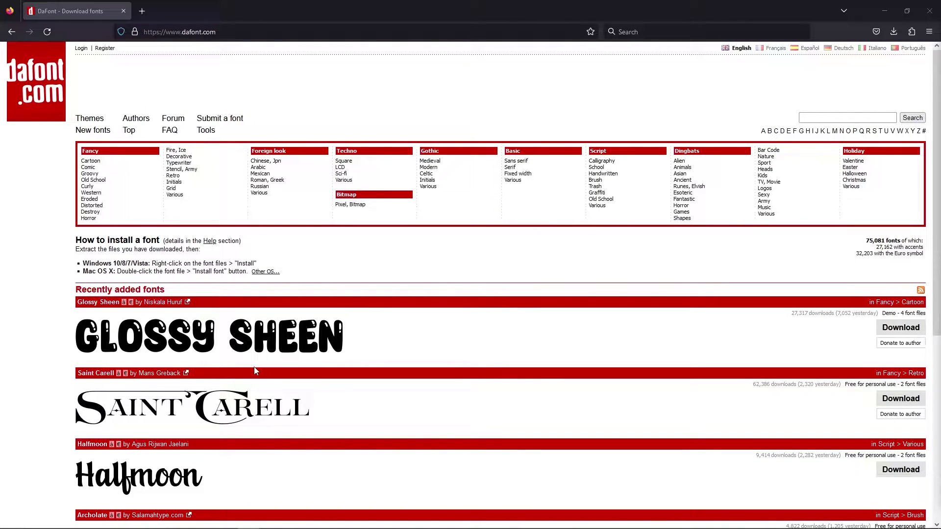
# - Open the Fancy > Cartoon category and filter it to Public domain / GPL / OFL and 100% Free fonts
pyautogui.click(96, 161)
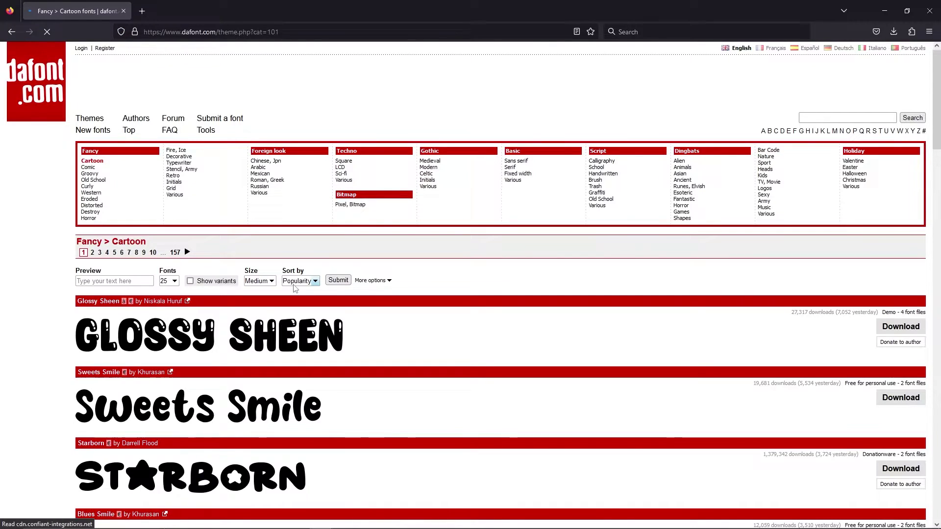
pyautogui.click(373, 281)
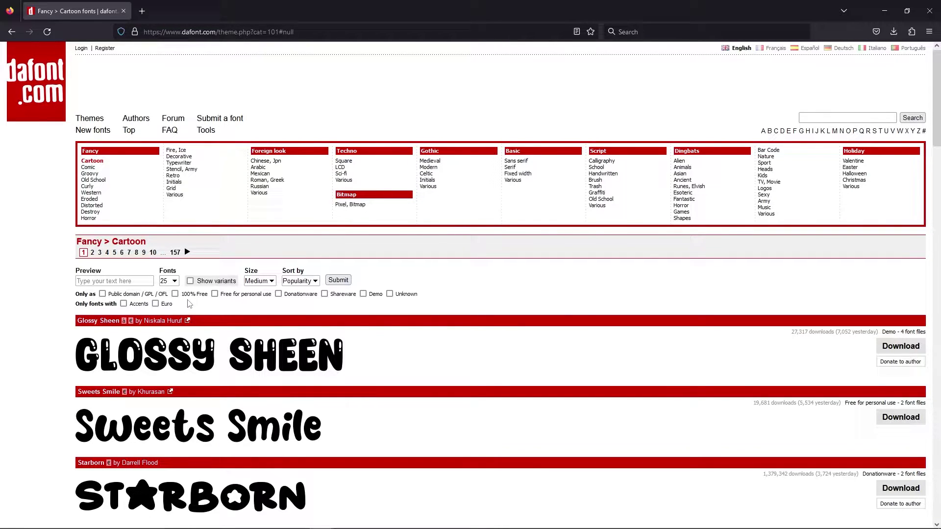
pyautogui.click(175, 294)
pyautogui.click(333, 283)
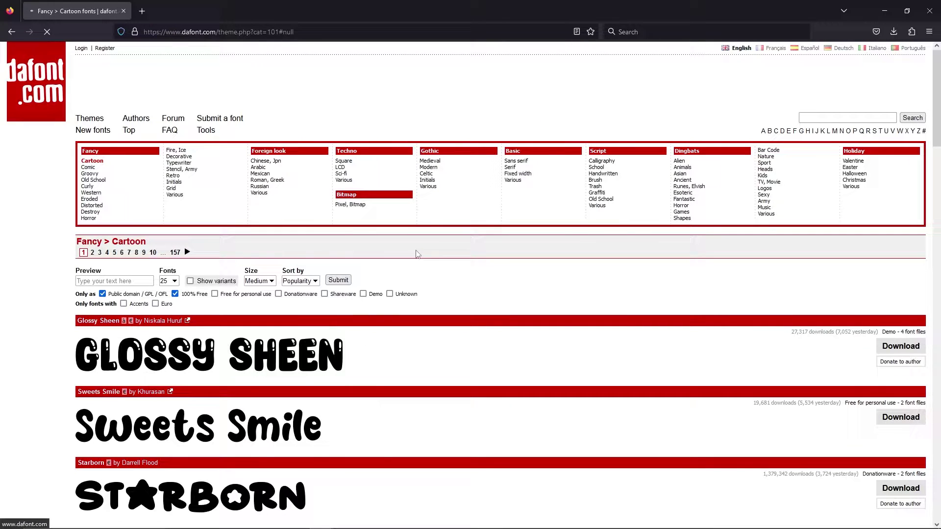
# - Browse the filtered cartoon fonts and download Super Mario 256
pyautogui.scroll(-4, 353, 309)
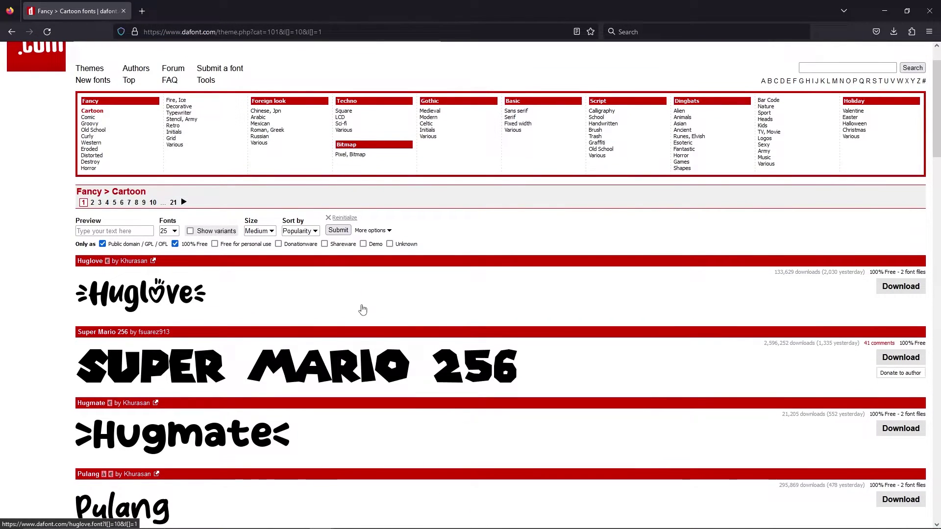
pyautogui.scroll(-2, 385, 265)
pyautogui.scroll(3, 385, 265)
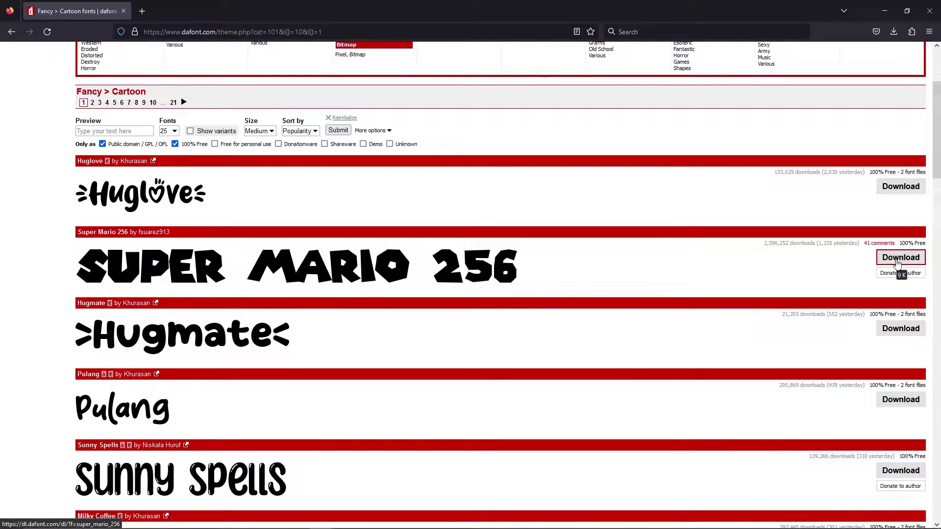
pyautogui.click(898, 260)
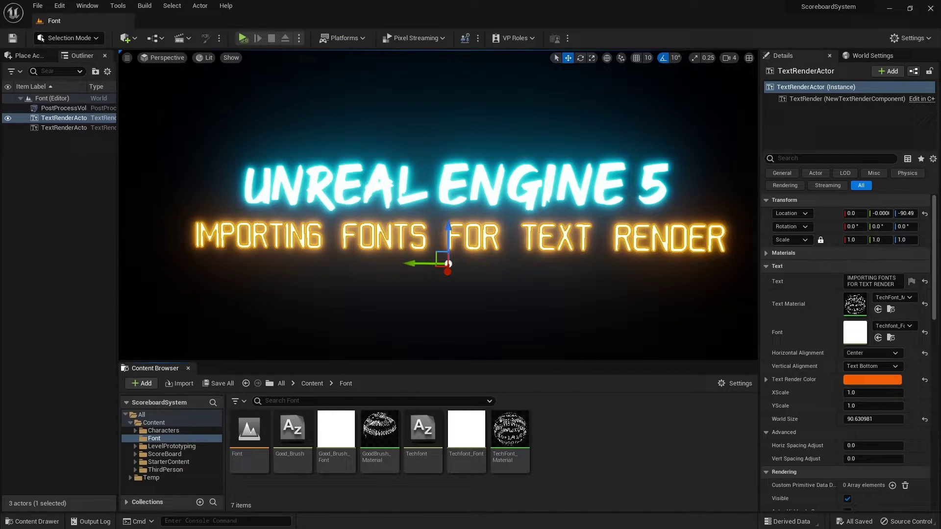
# - Open SuperMario256.ttf from the downloaded super_mario_256 folder, install it in Windows and close the font preview
pyautogui.moveTo(940, 191); pyautogui.dragTo(352, 92)
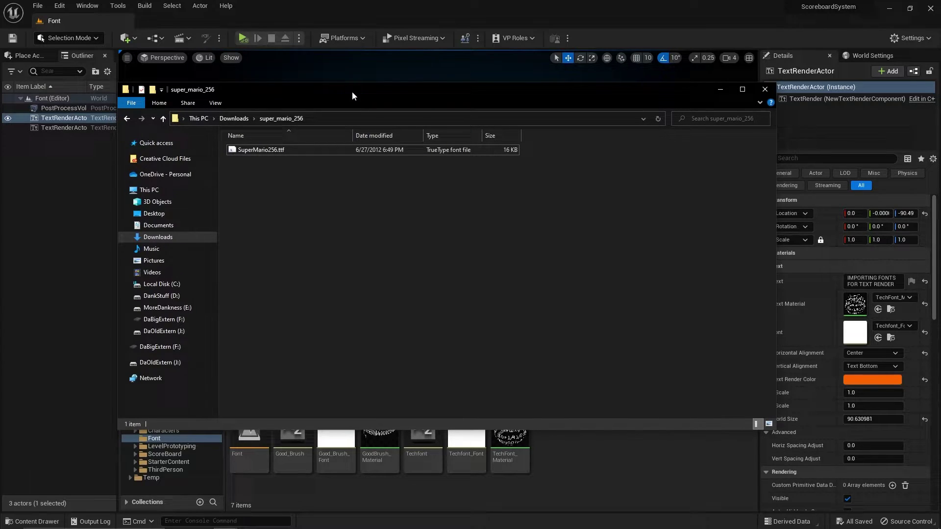
pyautogui.click(263, 153)
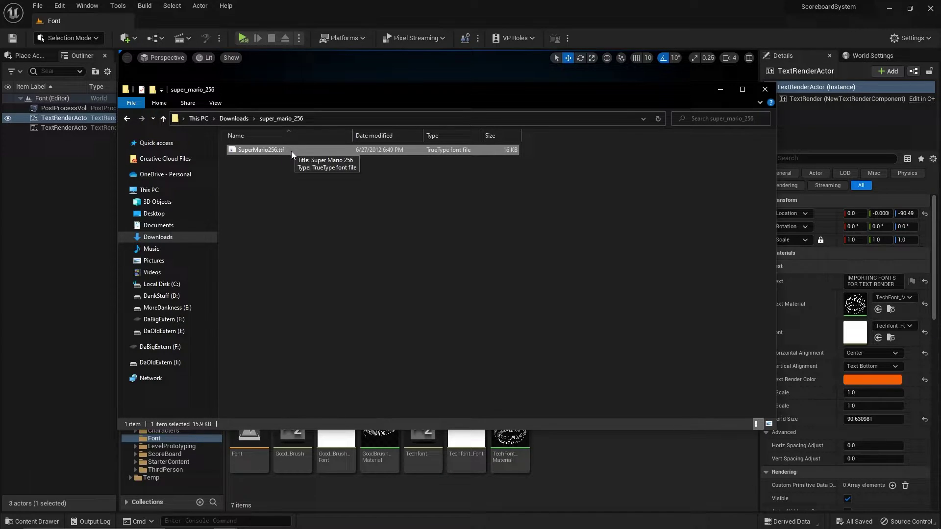
pyautogui.doubleClick(260, 150)
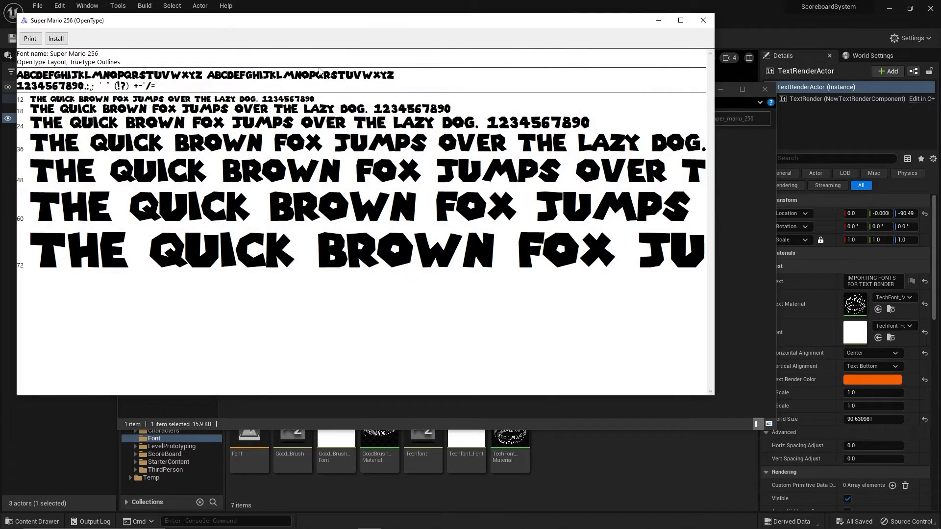
pyautogui.click(53, 39)
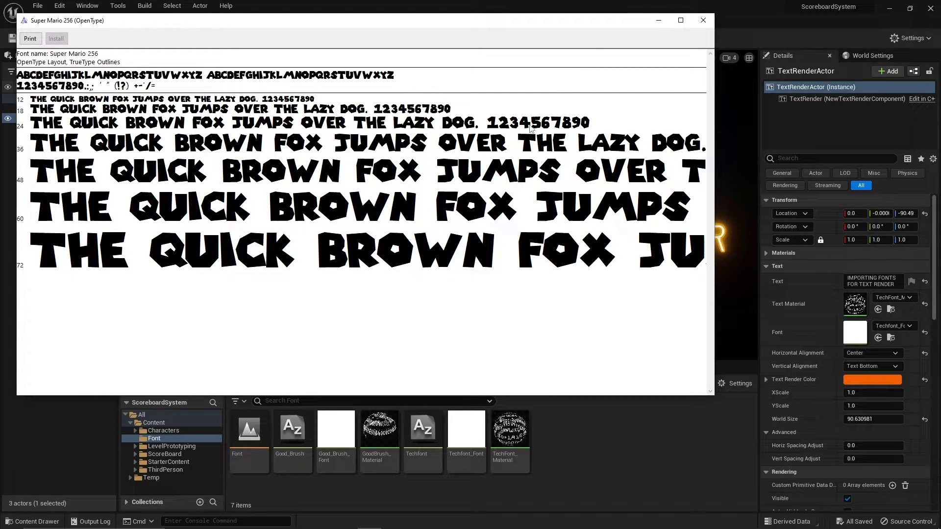
pyautogui.moveTo(614, 19); pyautogui.dragTo(613, 48)
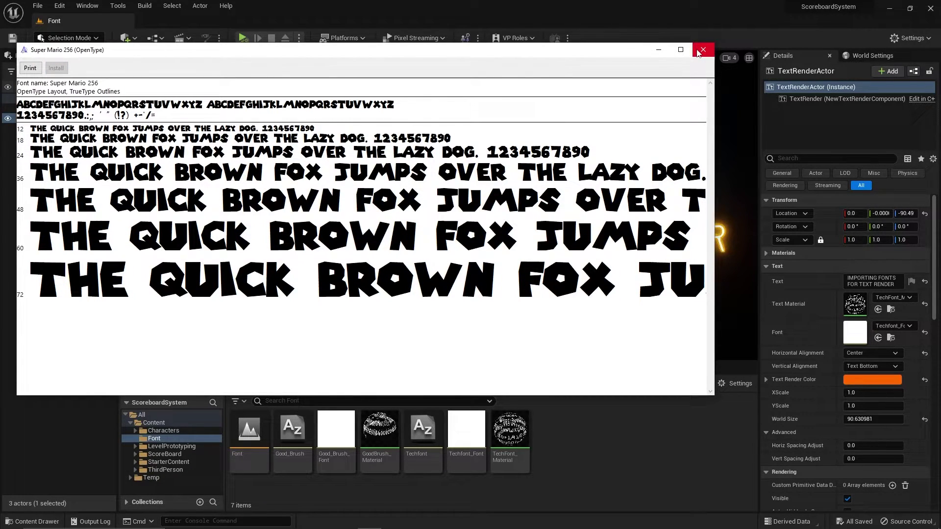
pyautogui.click(699, 52)
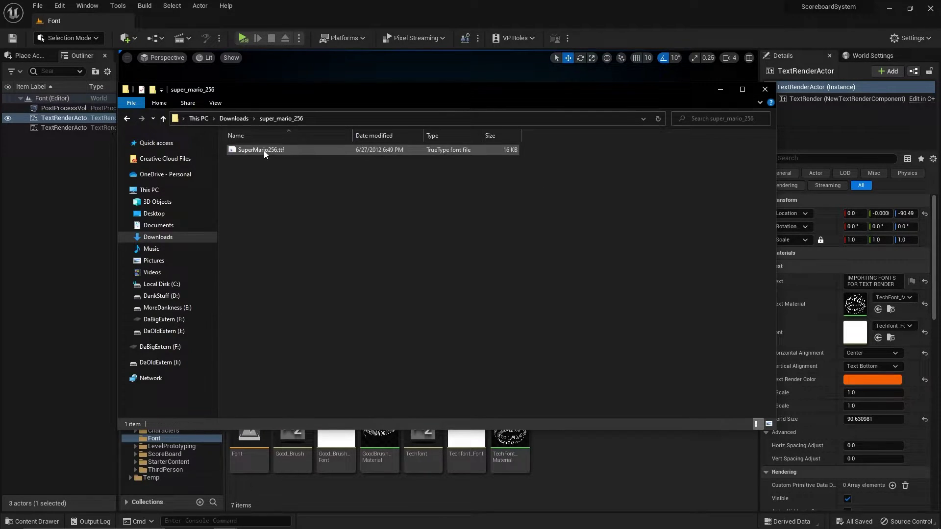
# - Import SuperMario256.ttf into the Unreal project's Font folder and create a new Font asset using it as the default font
pyautogui.moveTo(264, 151); pyautogui.dragTo(651, 463)
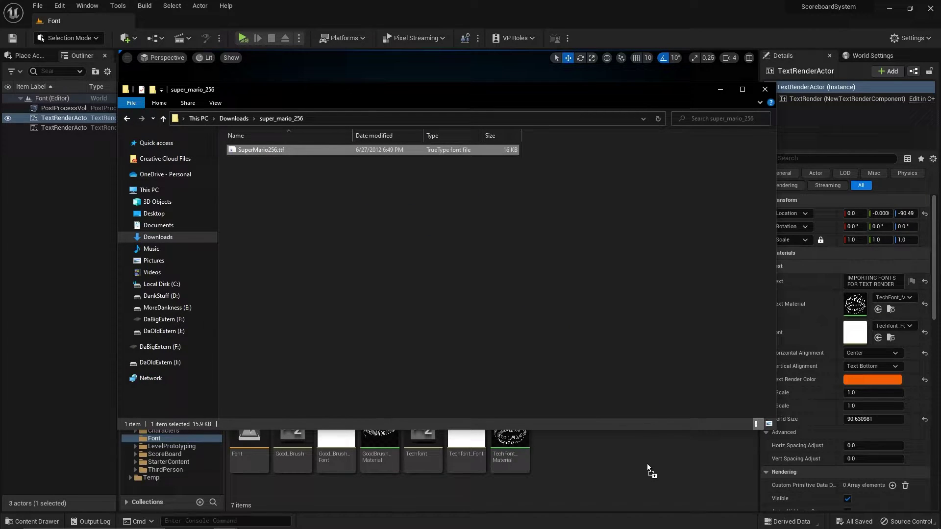
pyautogui.click(724, 90)
pyautogui.moveTo(452, 249); pyautogui.dragTo(502, 237)
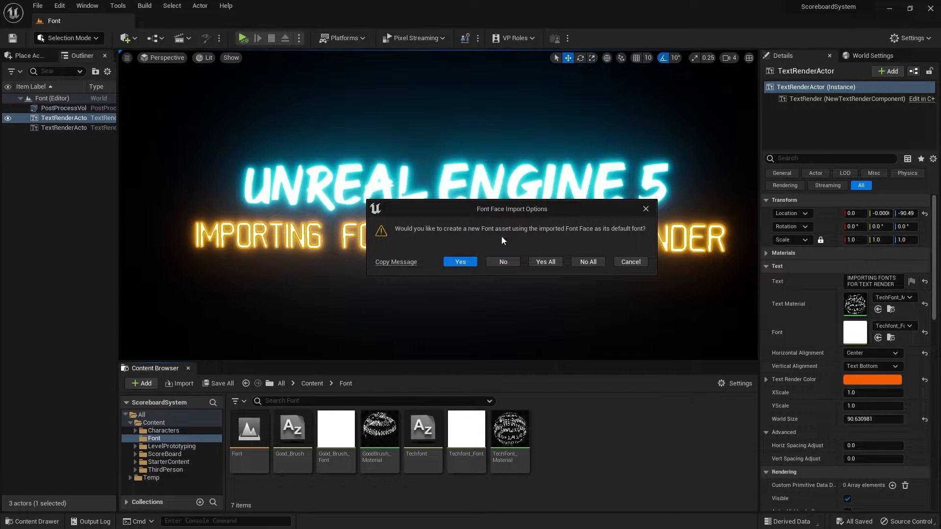
pyautogui.click(461, 262)
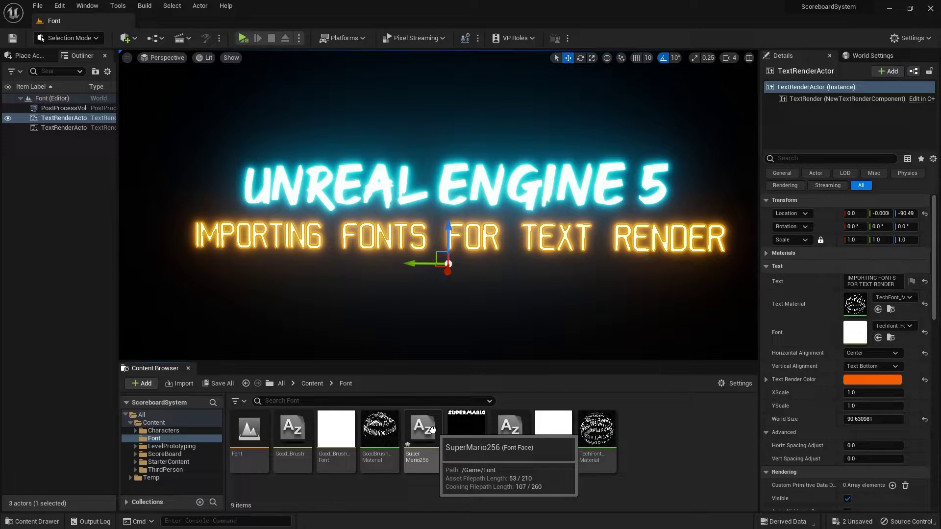
# - Open the SuperMario256_Font asset and change its Font Cache Type to Offline, accepting the reinitialization
pyautogui.doubleClick(473, 421)
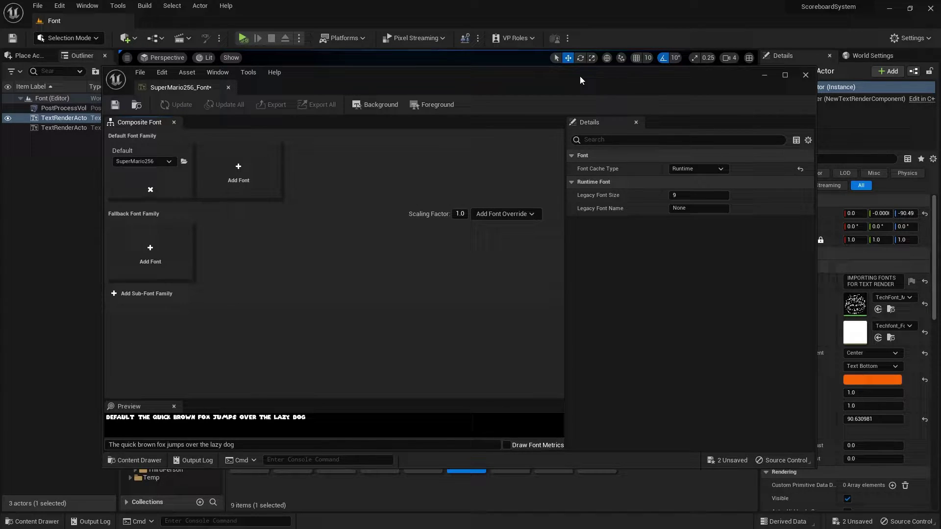
pyautogui.moveTo(580, 75); pyautogui.dragTo(587, 78)
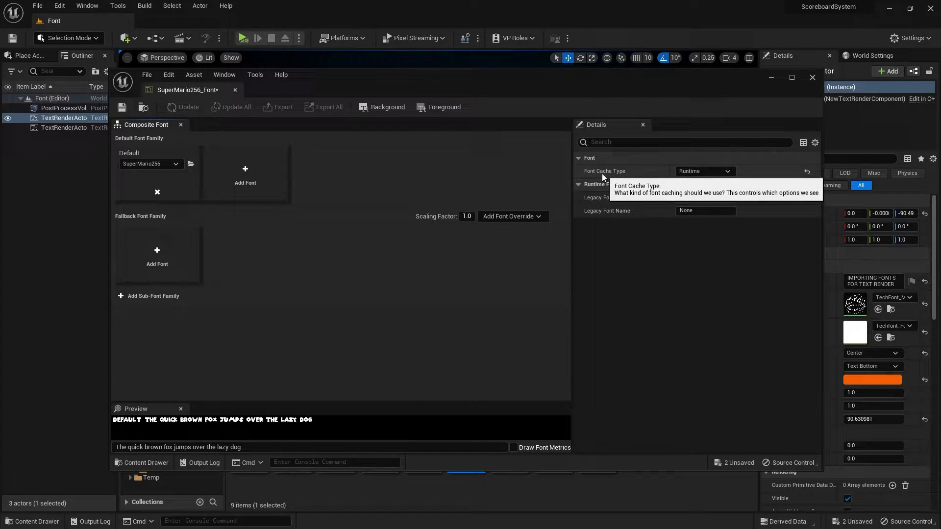
pyautogui.click(725, 172)
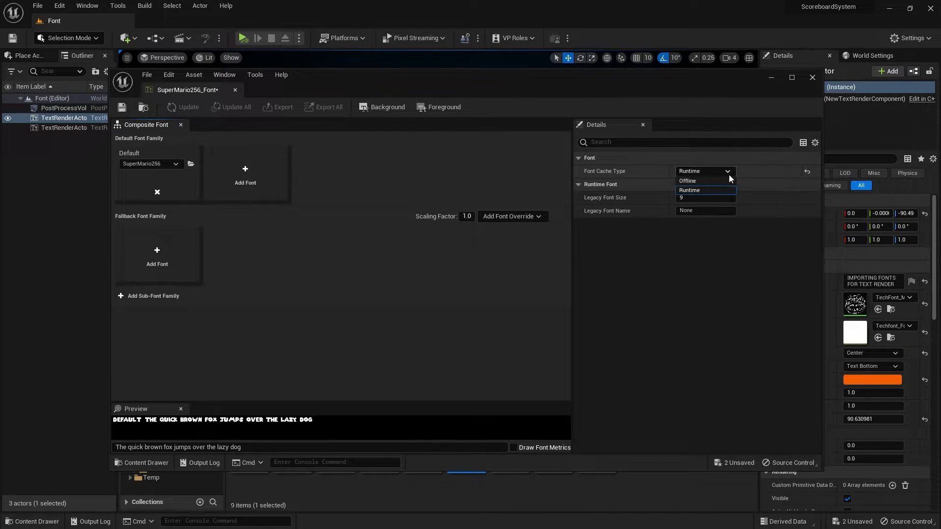
pyautogui.click(697, 182)
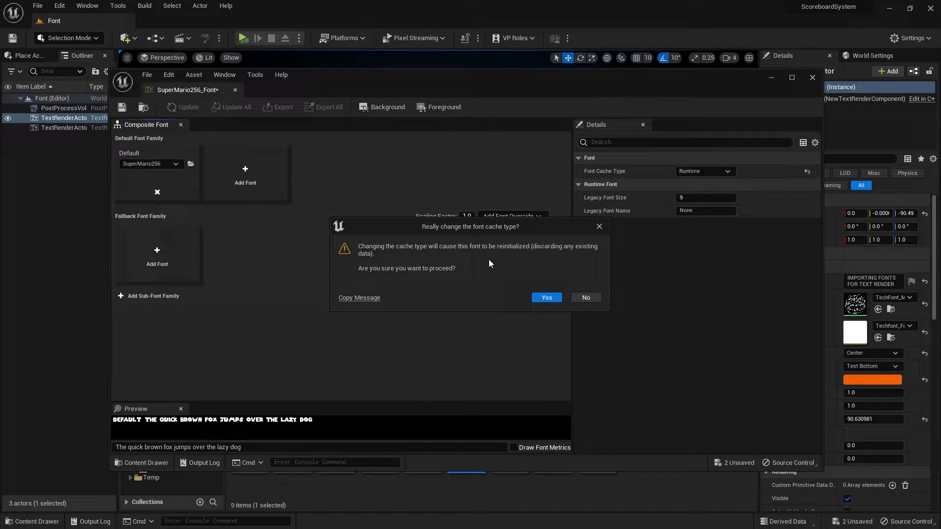
pyautogui.moveTo(420, 227)
pyautogui.mouseDown()
pyautogui.moveTo(430, 212)
pyautogui.moveTo(437, 221)
pyautogui.mouseUp()
pyautogui.click(546, 289)
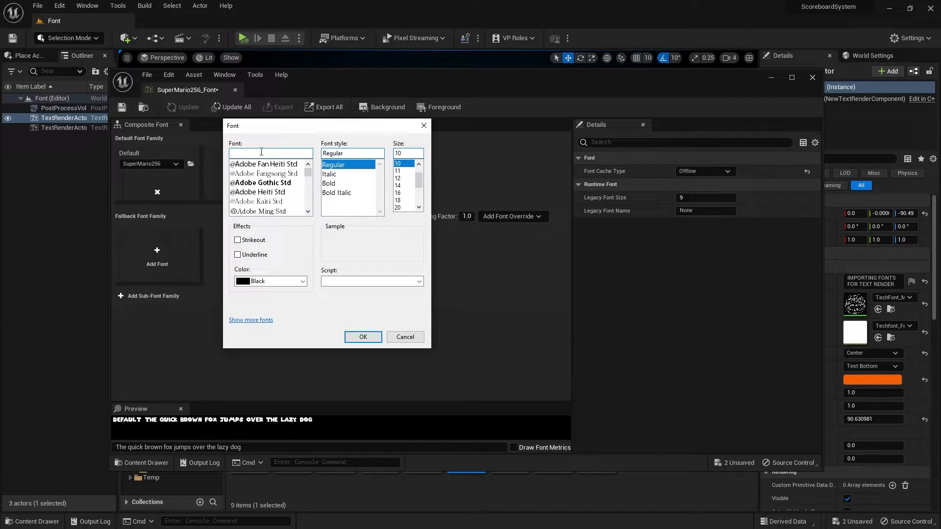
# - Choose Super Mario 256 in Bold style at size 28 as the source for the offline font
pyautogui.write('sup')
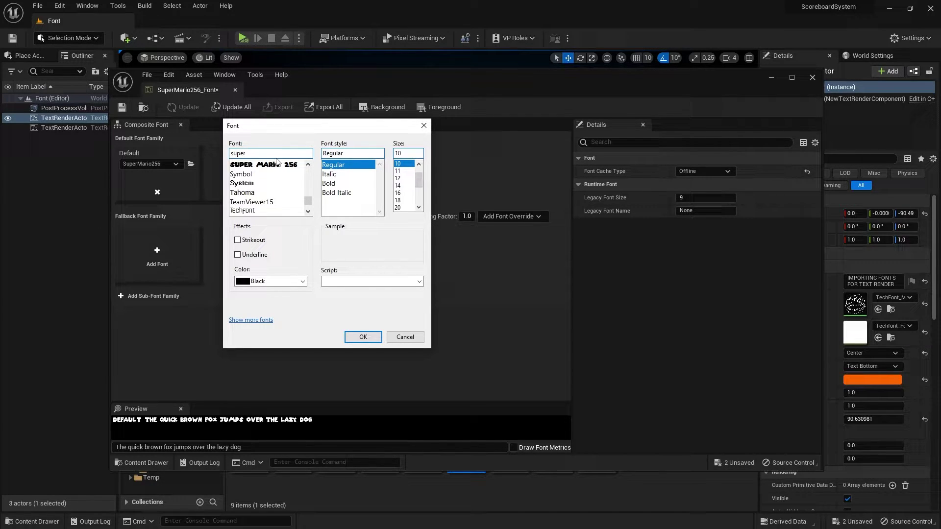
pyautogui.write('er')
pyautogui.click(292, 167)
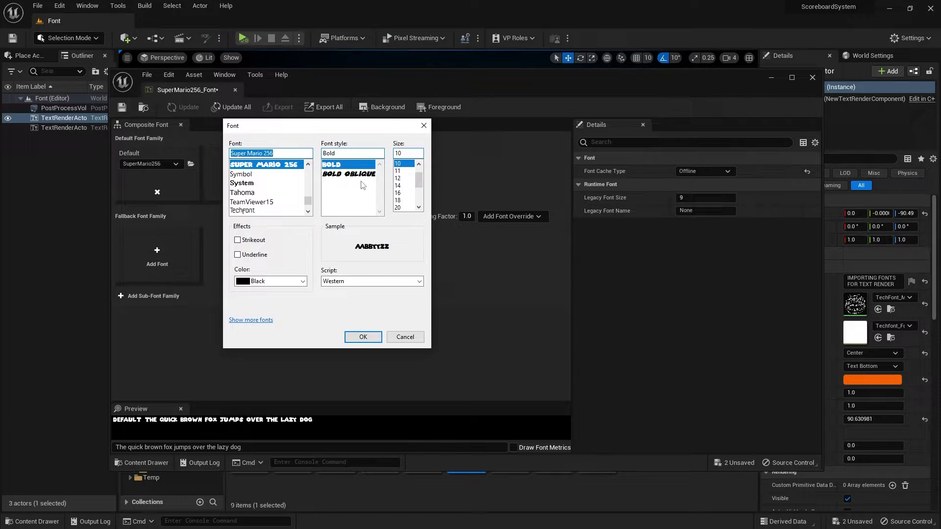
pyautogui.moveTo(420, 176); pyautogui.dragTo(420, 189)
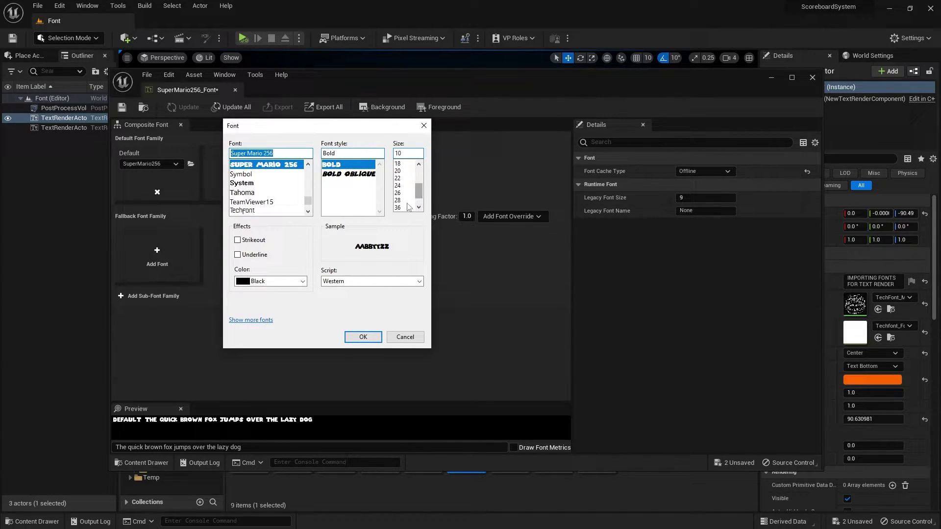
pyautogui.click(404, 200)
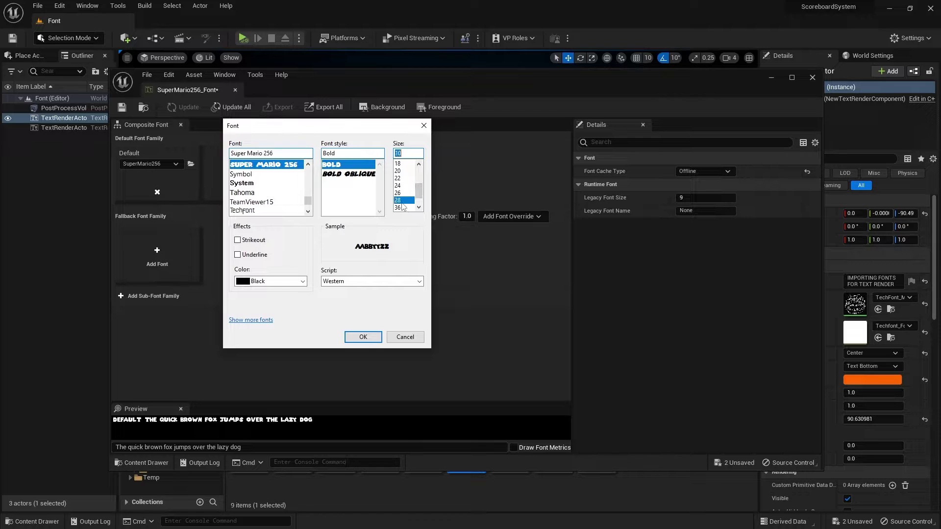
pyautogui.click(366, 340)
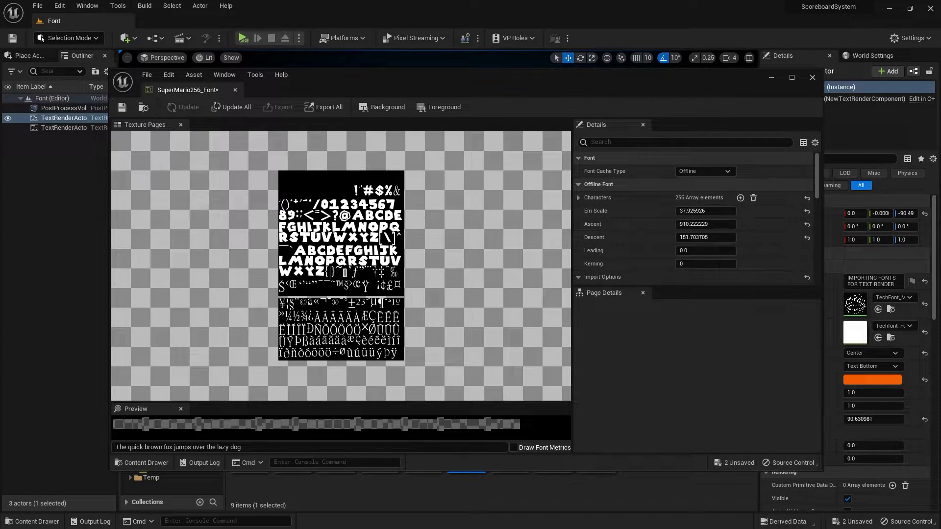
# - Enable Use Distance Field Alpha in the import options of the SuperMario256_Font asset
pyautogui.scroll(-10, 630, 239)
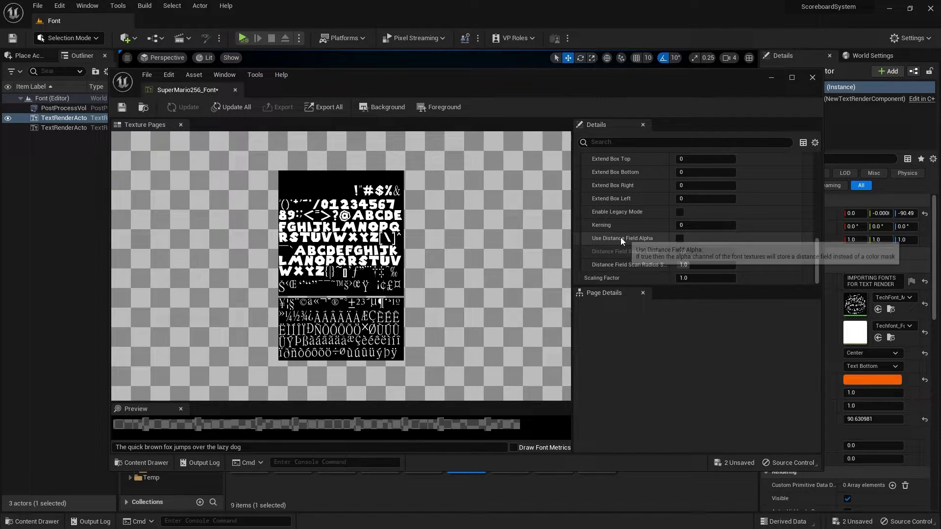
pyautogui.click(680, 239)
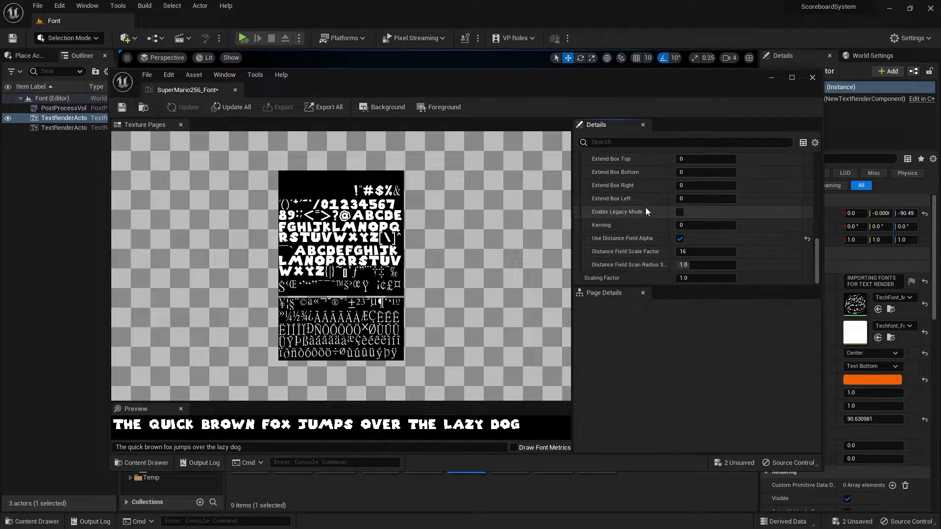
pyautogui.scroll(6, 647, 214)
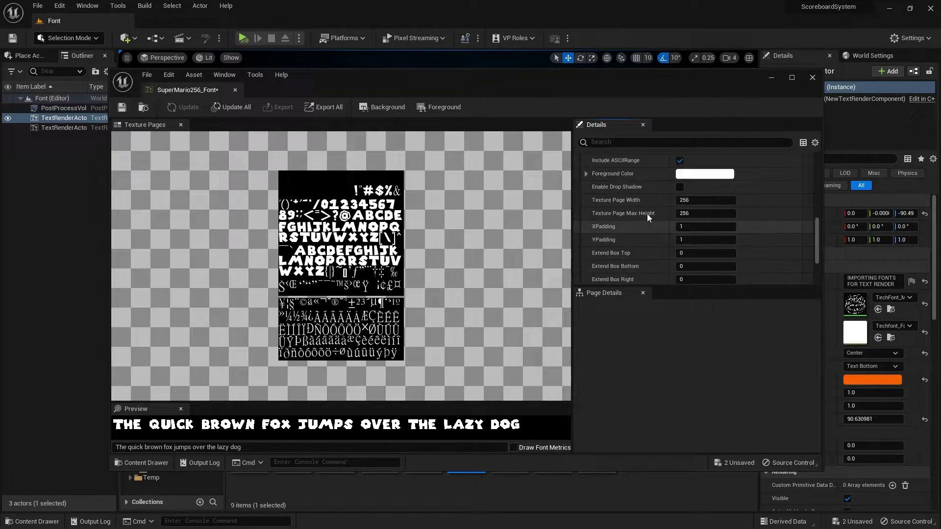
pyautogui.scroll(5, 691, 203)
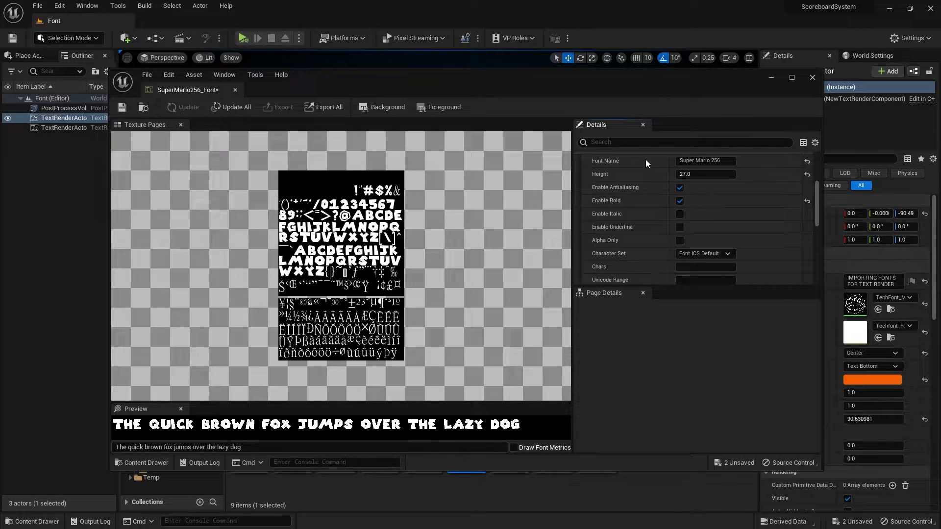
pyautogui.scroll(4, 643, 202)
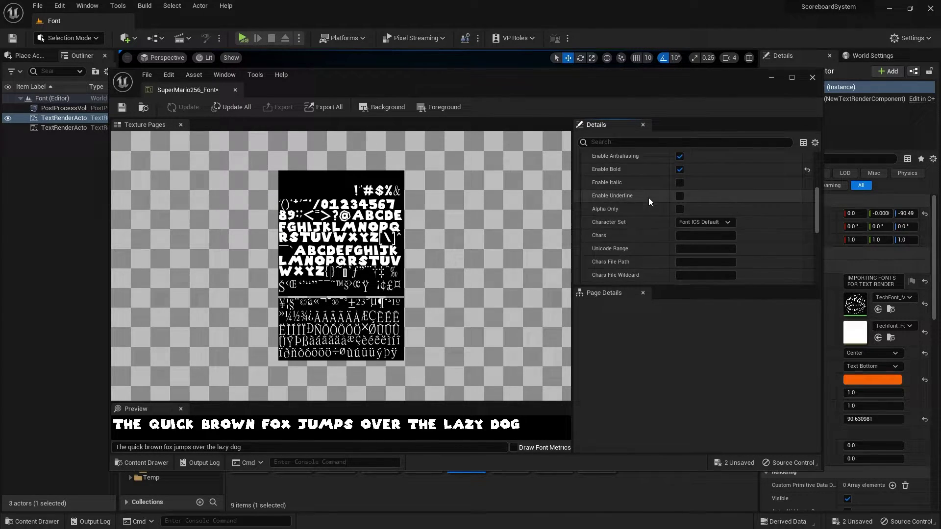
pyautogui.scroll(1, 642, 199)
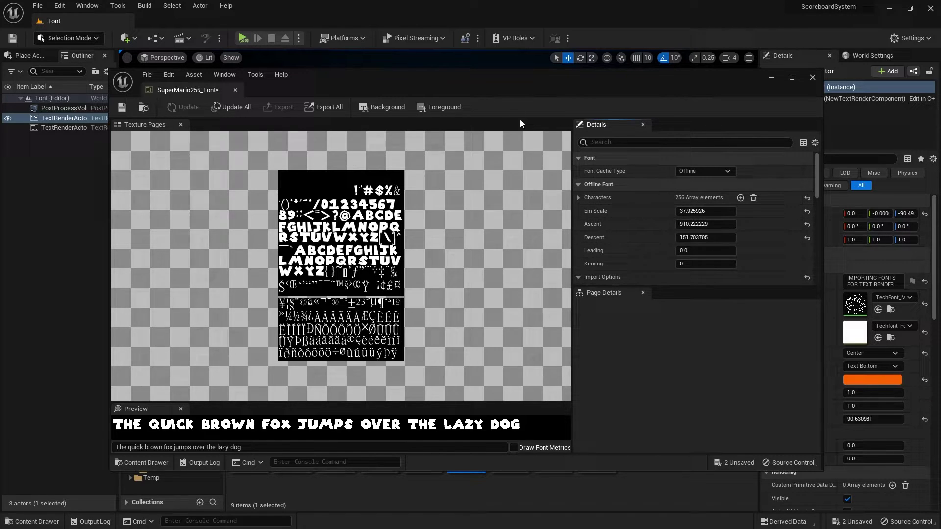
# - Save the font asset, reimport SuperMario256_Font, and minimize the font editor window
pyautogui.moveTo(370, 79); pyautogui.dragTo(405, 89)
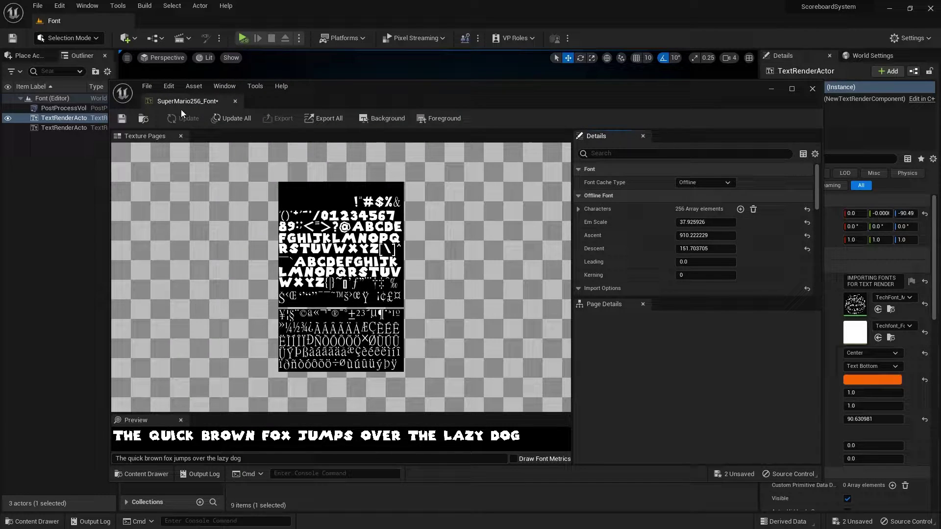
pyautogui.click(127, 116)
pyautogui.click(197, 86)
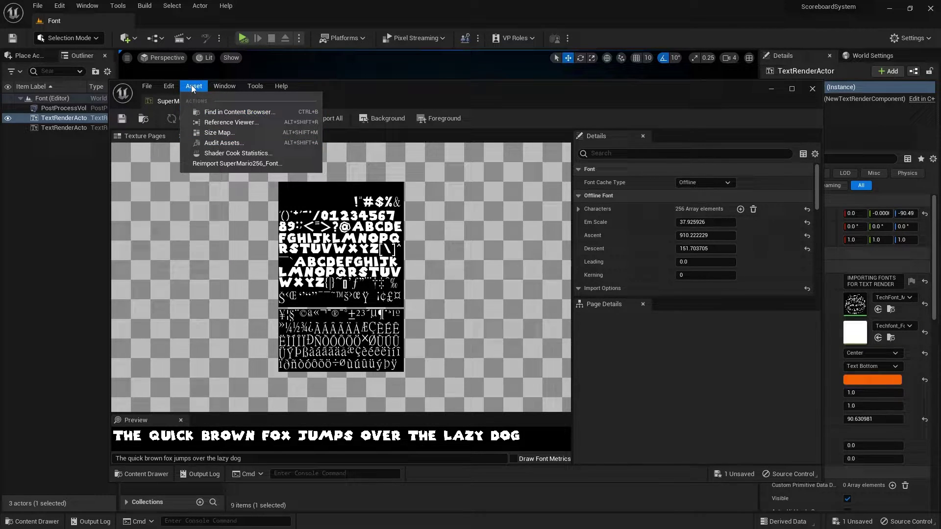
pyautogui.click(230, 164)
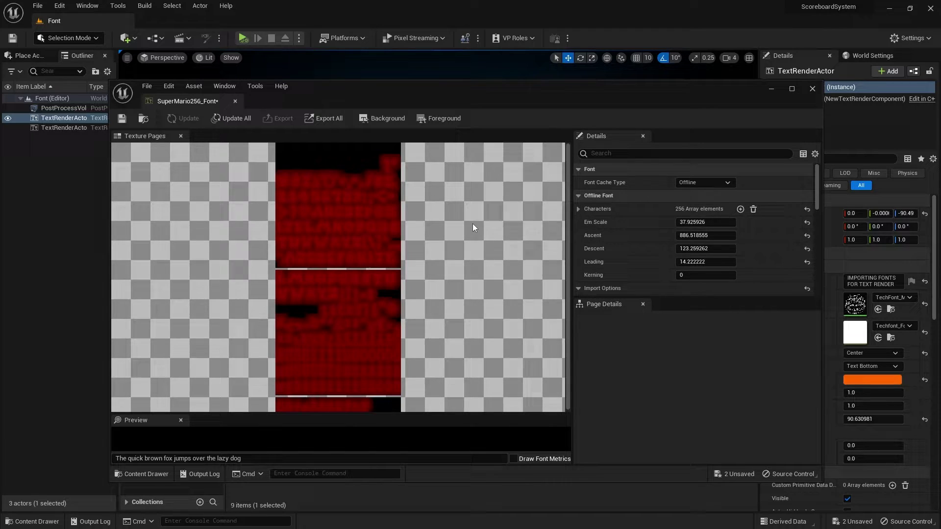
pyautogui.click(772, 92)
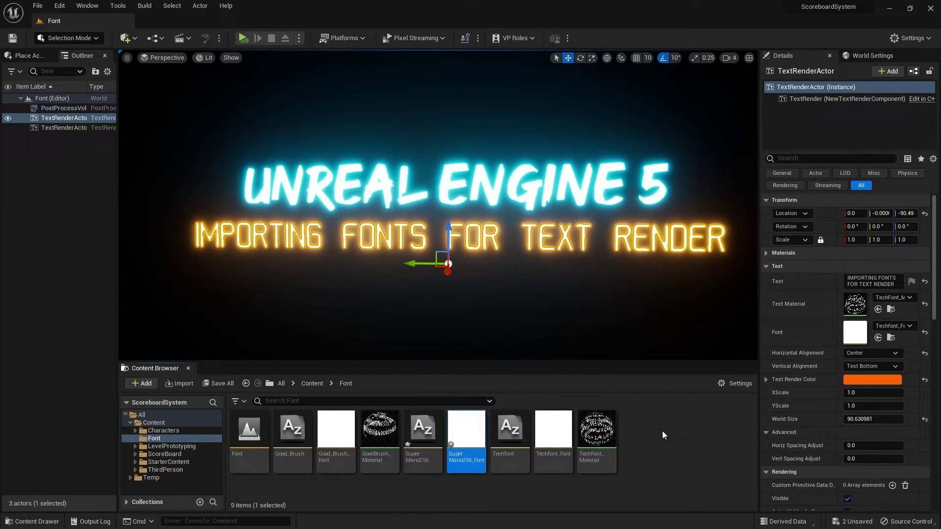
# - Save the modified SuperMario256 and SuperMario256_Font assets and clear the actor selection
pyautogui.click(218, 383)
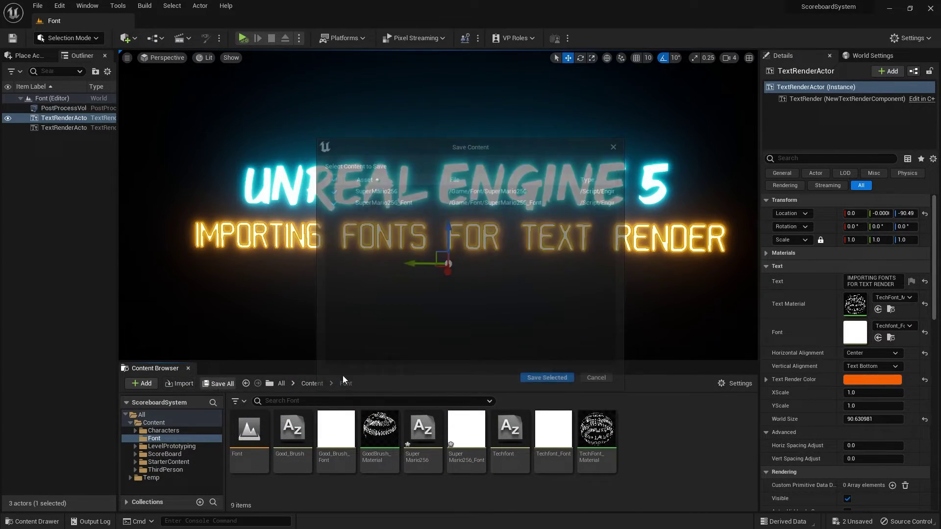
pyautogui.click(544, 382)
pyautogui.click(52, 165)
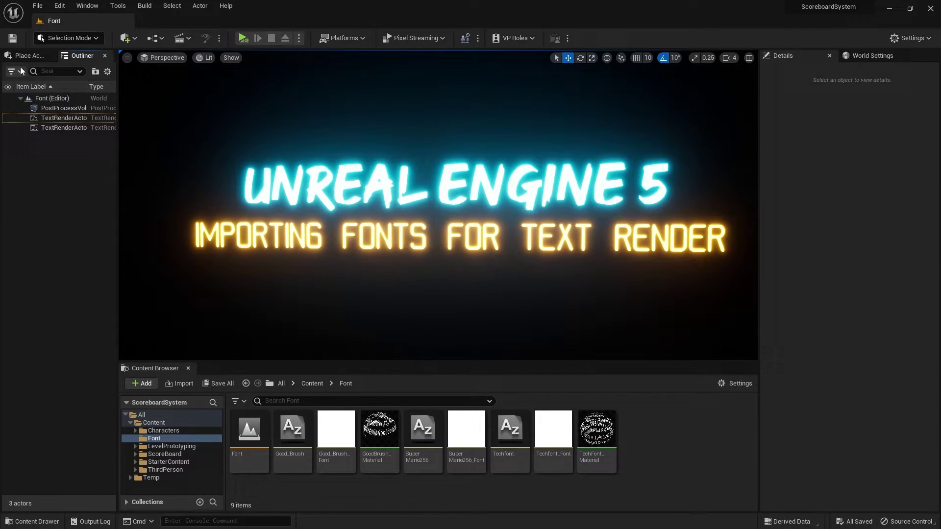
# - Find the Text Render Actor by searching the placeable actors for "text" and place one below the orange text in the level
pyautogui.click(28, 56)
pyautogui.click(34, 74)
pyautogui.write('te')
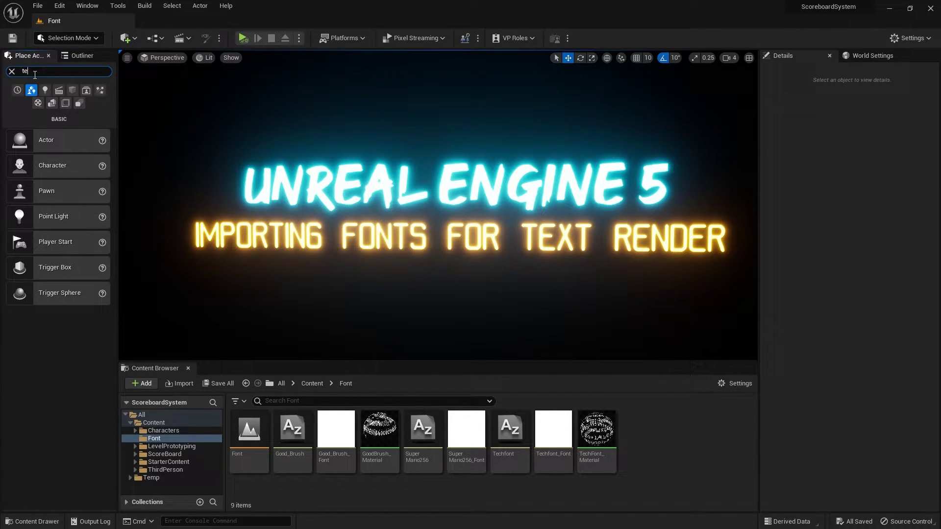
pyautogui.write('xt')
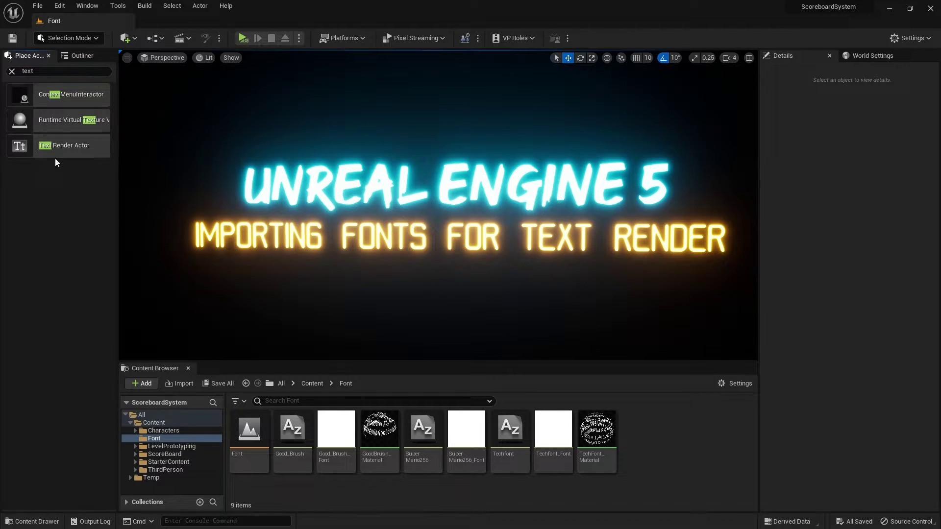
pyautogui.moveTo(49, 146); pyautogui.dragTo(418, 293)
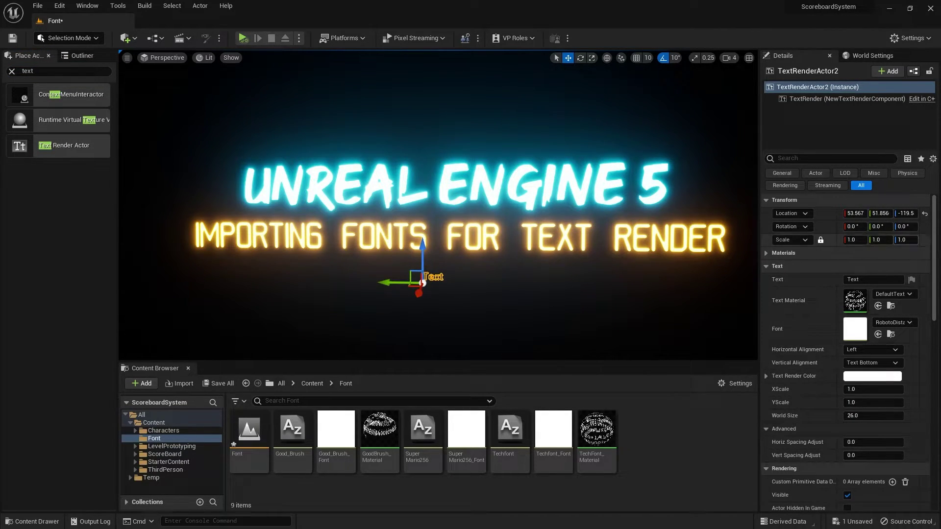
# - Reset the new text actor's location, enlarge its World Size to about 157, and center it below the orange line
pyautogui.click(925, 212)
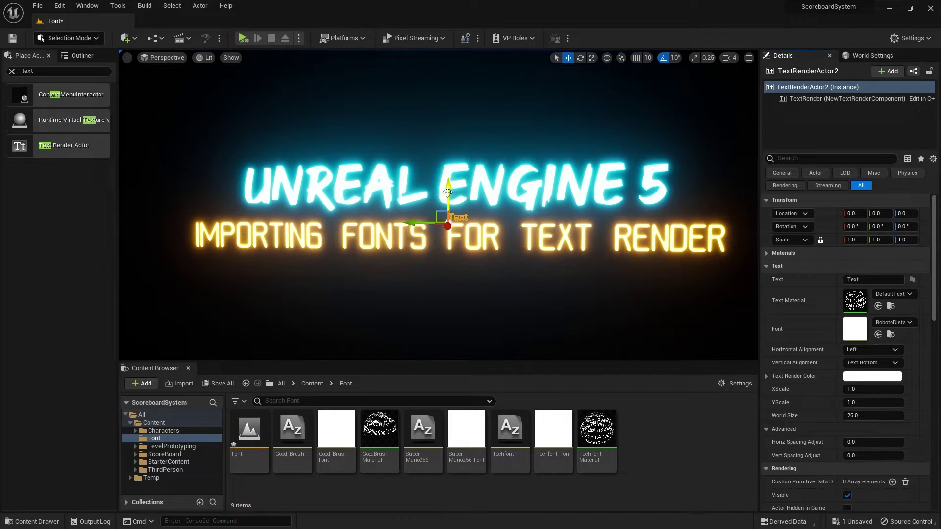
pyautogui.moveTo(447, 191); pyautogui.dragTo(441, 248)
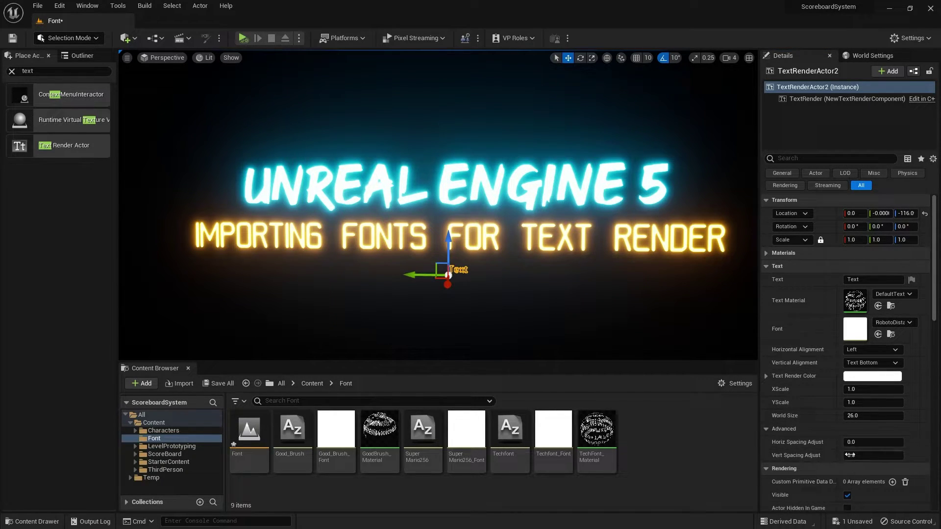
pyautogui.moveTo(873, 416); pyautogui.dragTo(893, 416)
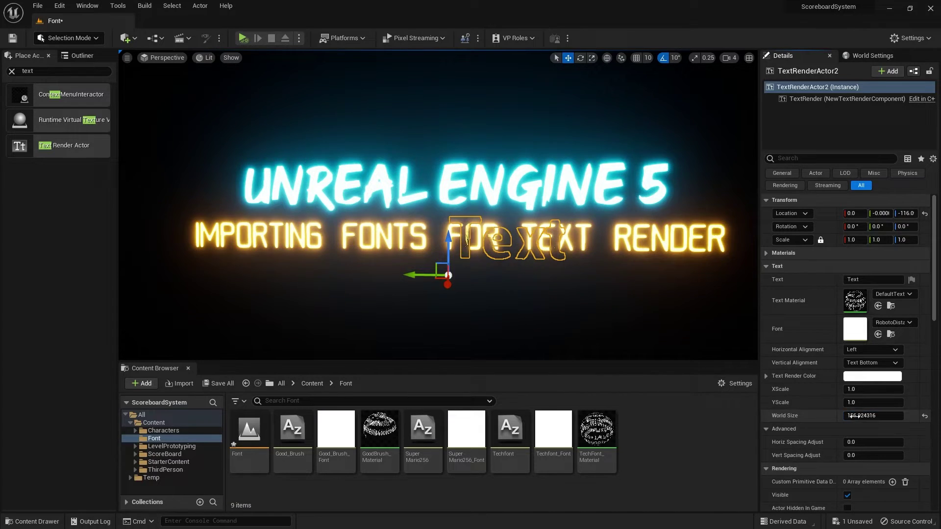
pyautogui.moveTo(436, 271); pyautogui.dragTo(377, 320)
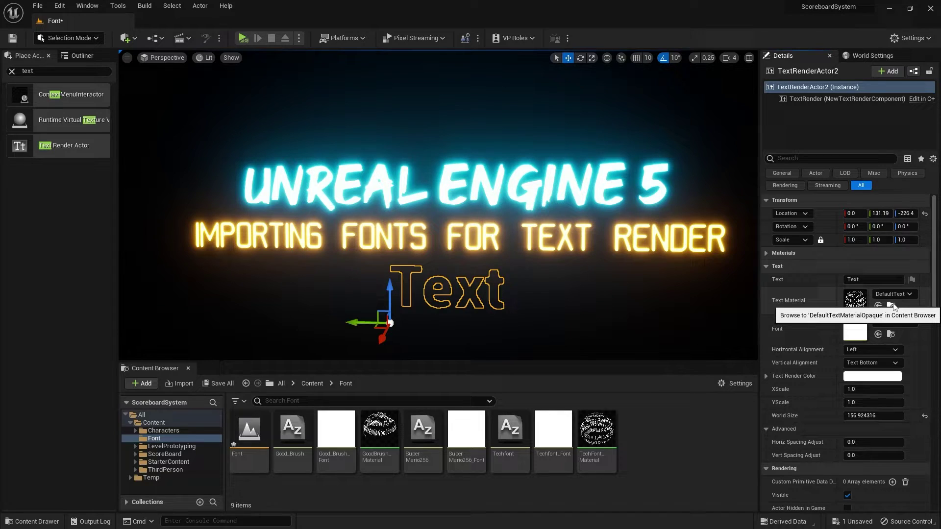
# - Locate the text actor's DefaultTextMaterialOpaque in the engine content and duplicate it as SuperMarioFont
pyautogui.click(892, 305)
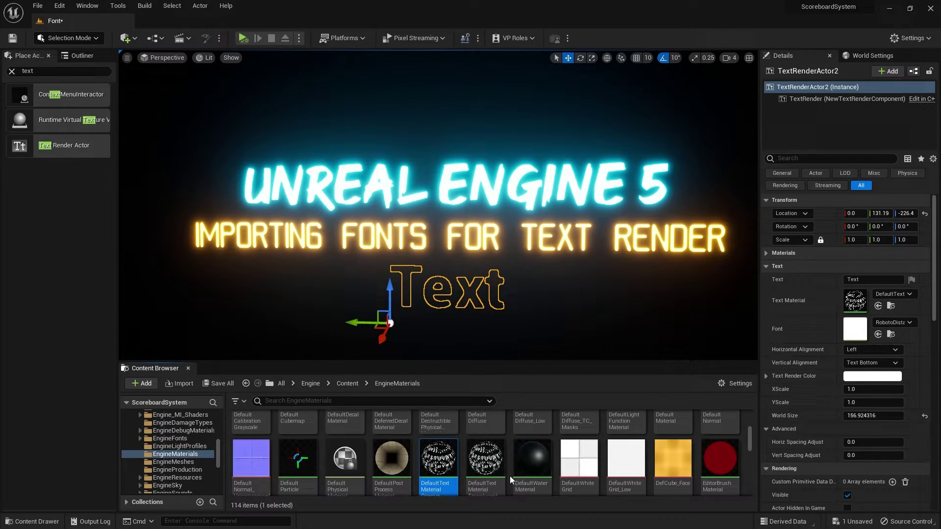
pyautogui.scroll(-1, 448, 466)
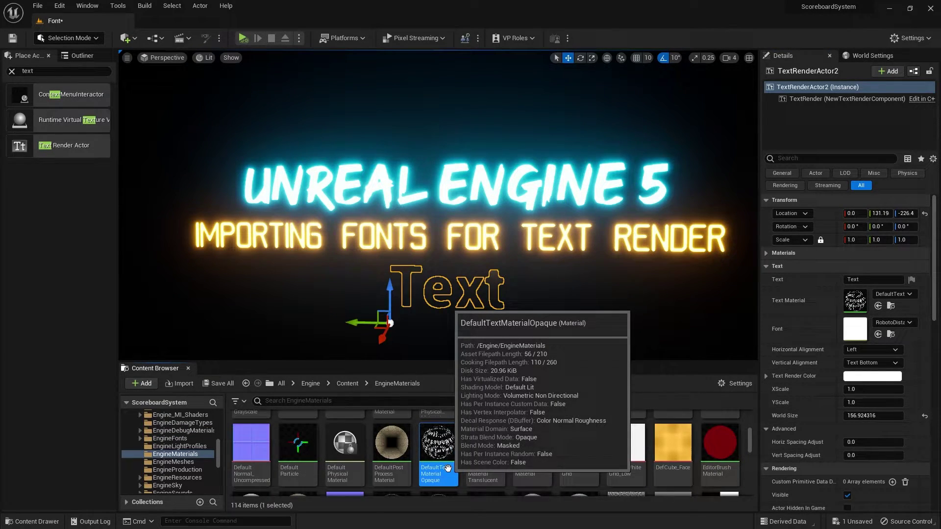
pyautogui.scroll(1, 449, 465)
pyautogui.scroll(-1, 449, 462)
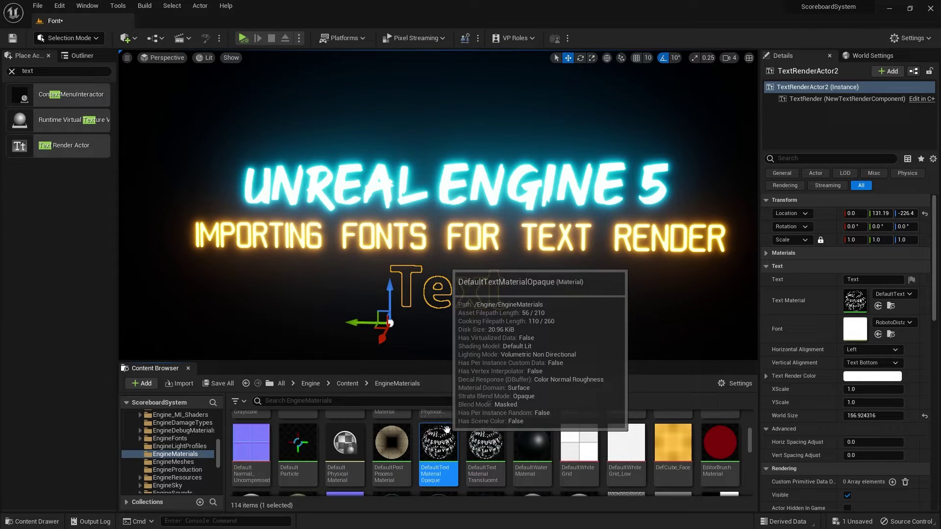
pyautogui.hotkey('ctrl', 'd')
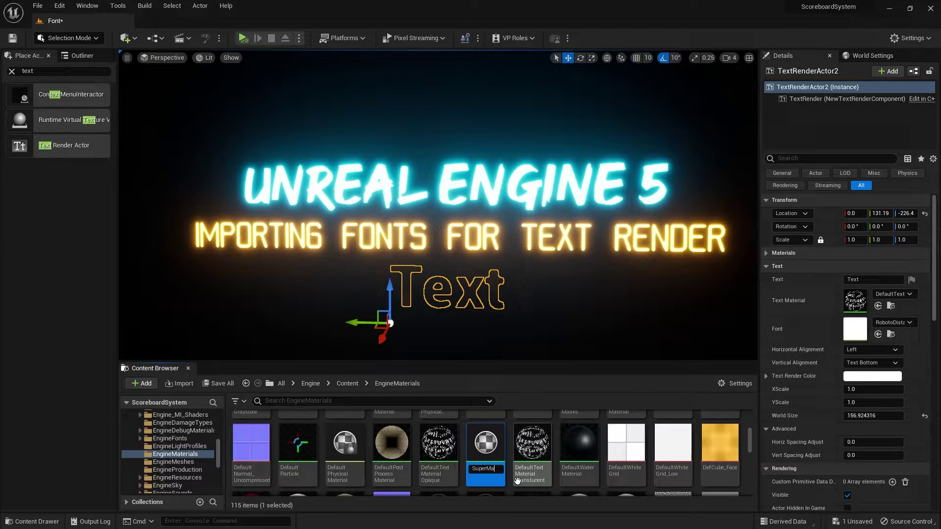
pyautogui.write('SuperMarioFont')
pyautogui.press('Return')
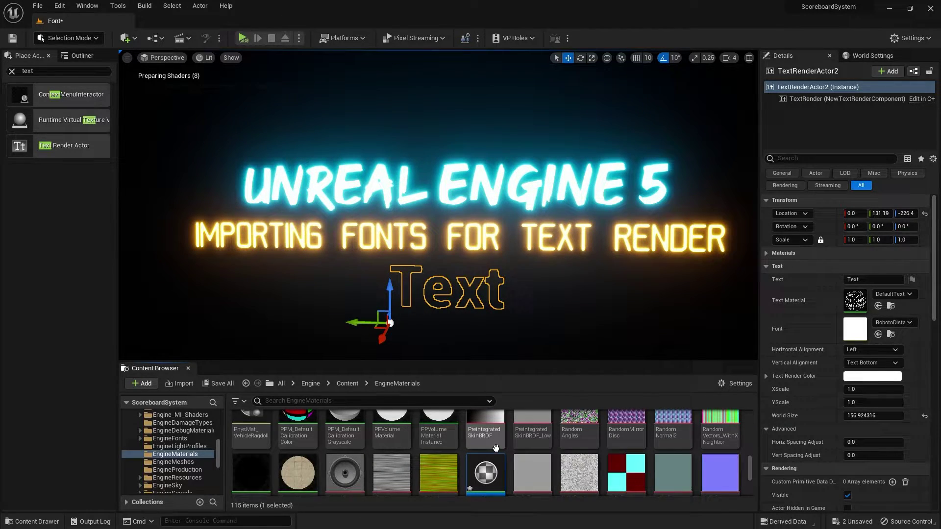
# - Try to move the unsaved SuperMarioFont material from EngineMaterials into the project's Font folder
pyautogui.scroll(10, 168, 441)
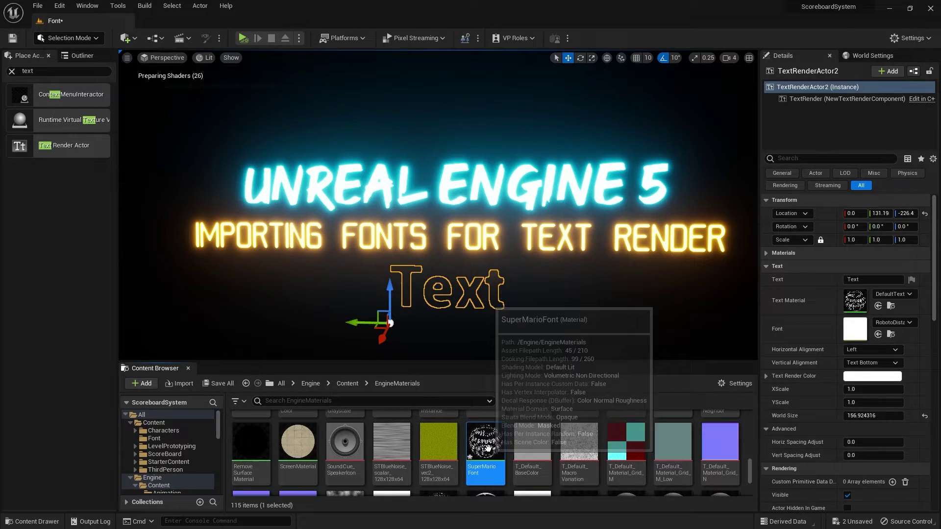
pyautogui.moveTo(486, 444); pyautogui.dragTo(172, 442)
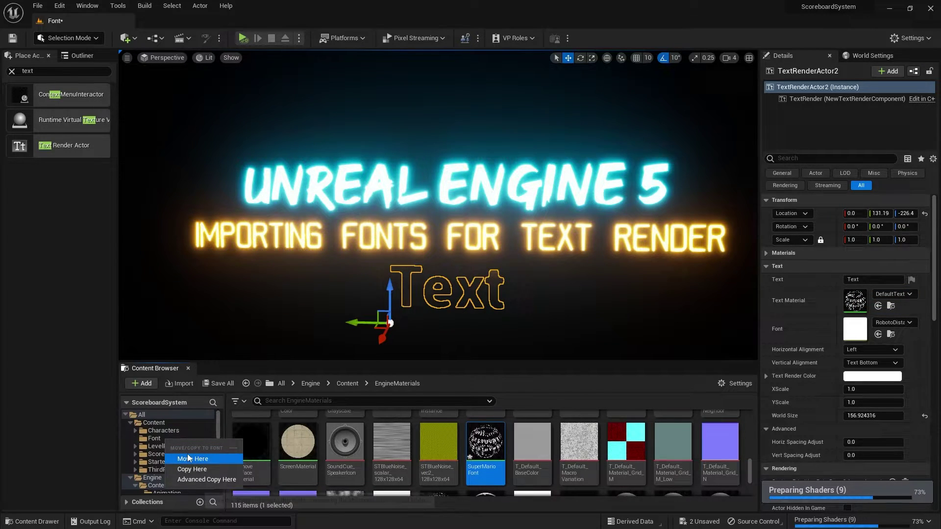
pyautogui.click(188, 454)
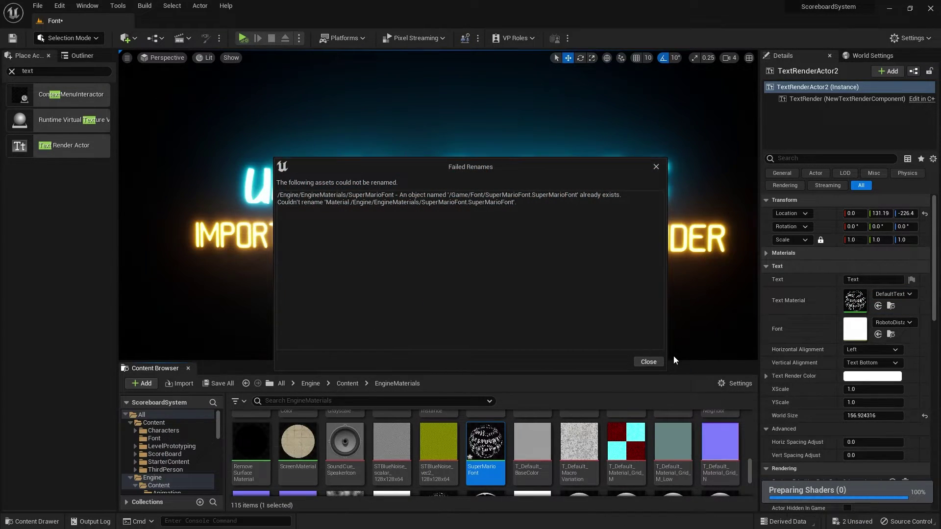
pyautogui.click(649, 362)
# - Save the Font level and SuperMarioFont material, and move the material into the project's Font folder
pyautogui.click(218, 383)
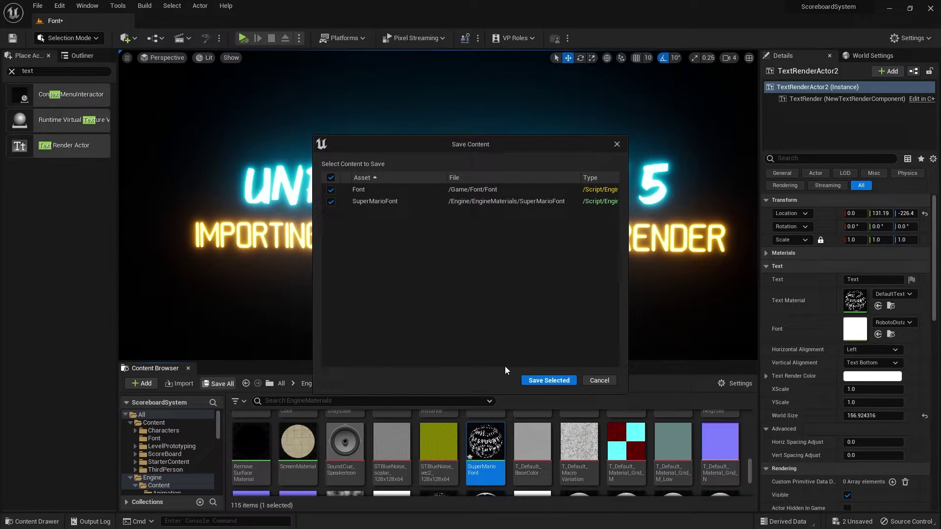
pyautogui.click(547, 379)
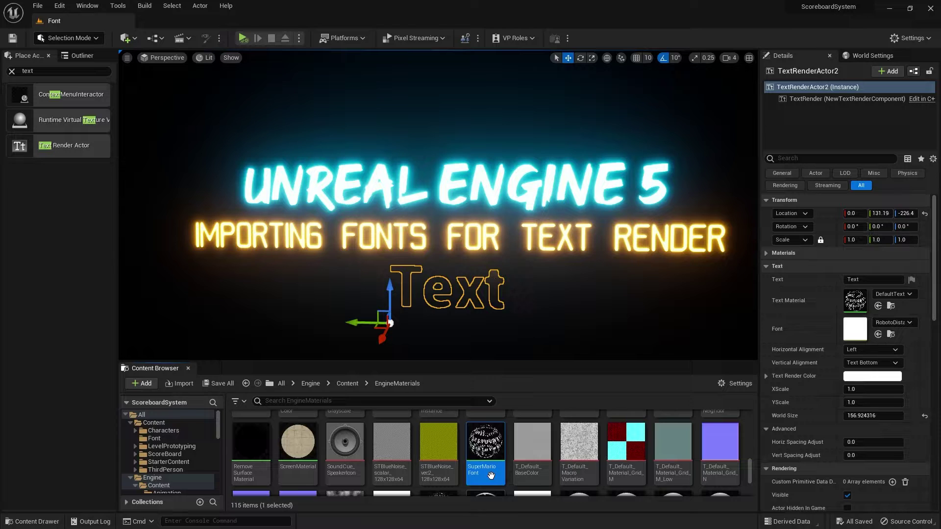
pyautogui.moveTo(492, 474); pyautogui.dragTo(177, 439)
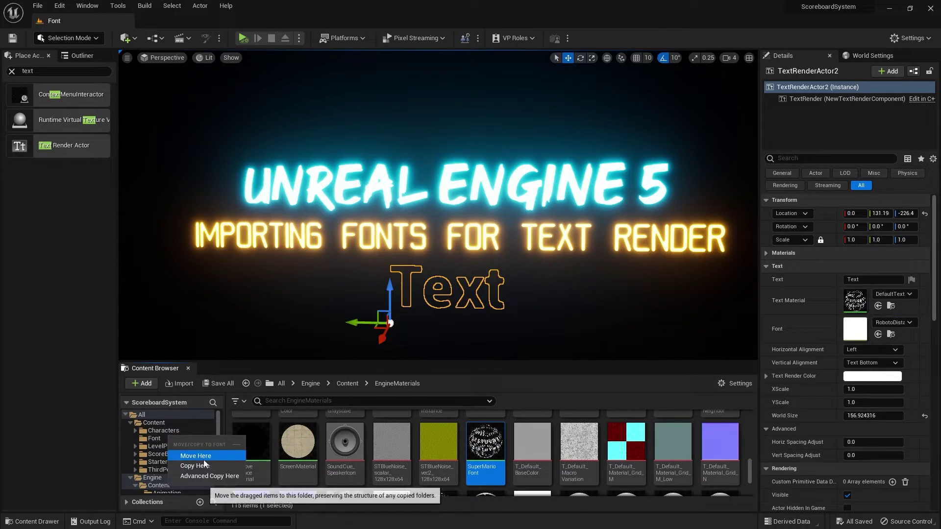
pyautogui.click(204, 456)
pyautogui.click(161, 438)
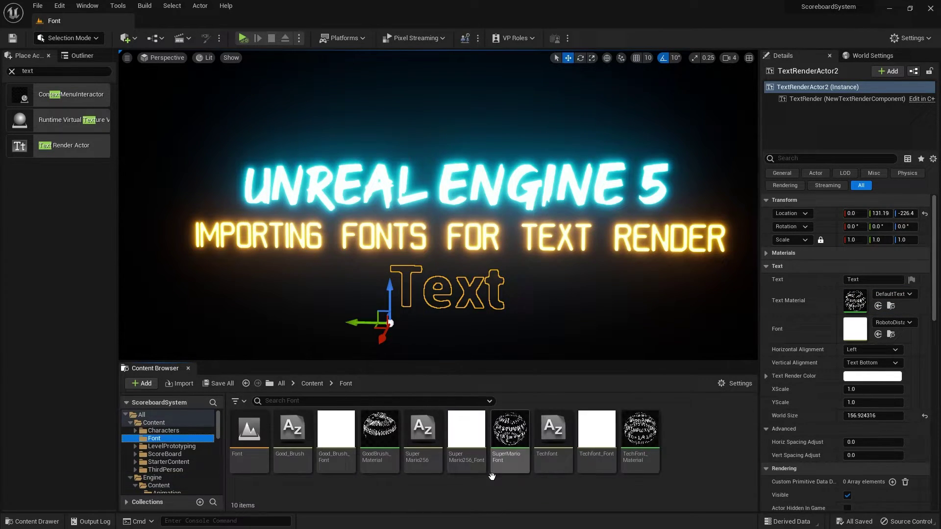
# - Open the SuperMarioFont material, select its Font parameter node, and move the editor window clear of the Font folder's assets
pyautogui.click(513, 436)
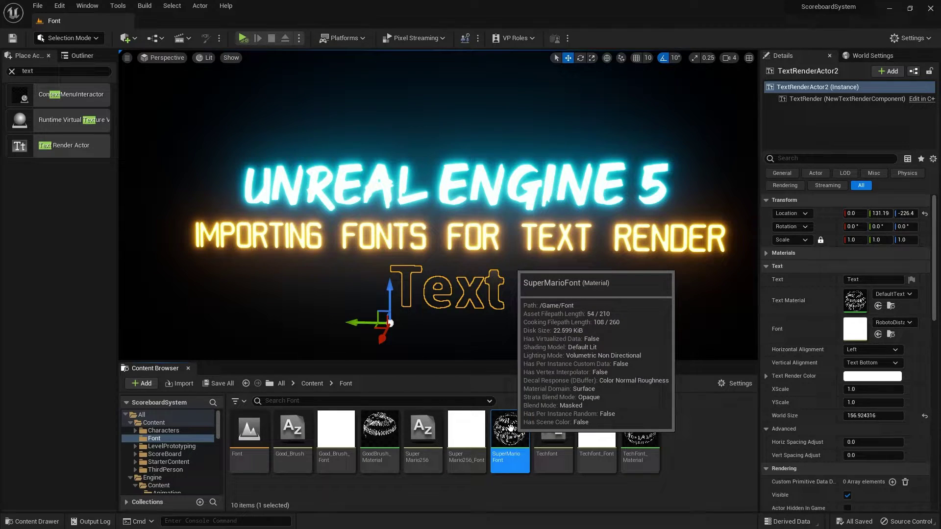
pyautogui.doubleClick(511, 428)
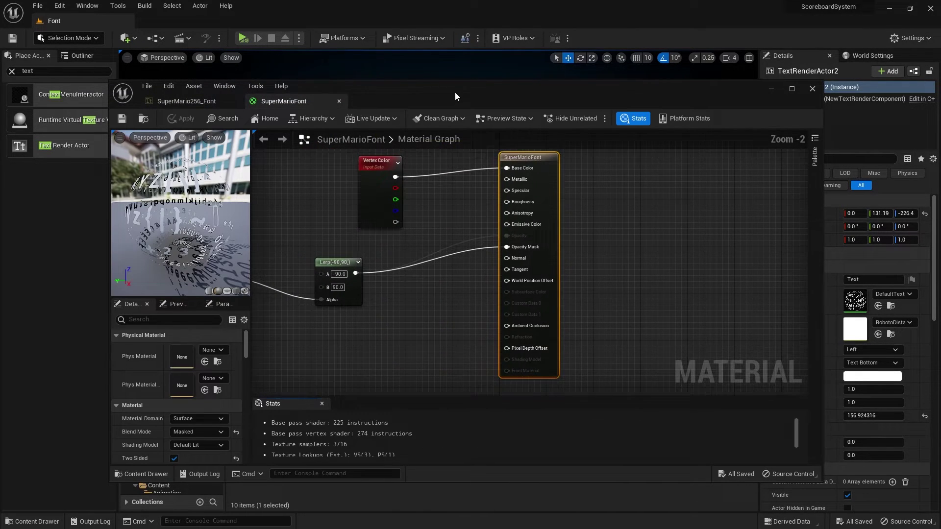
pyautogui.moveTo(451, 217); pyautogui.dragTo(627, 211, button='right')
pyautogui.click(400, 257)
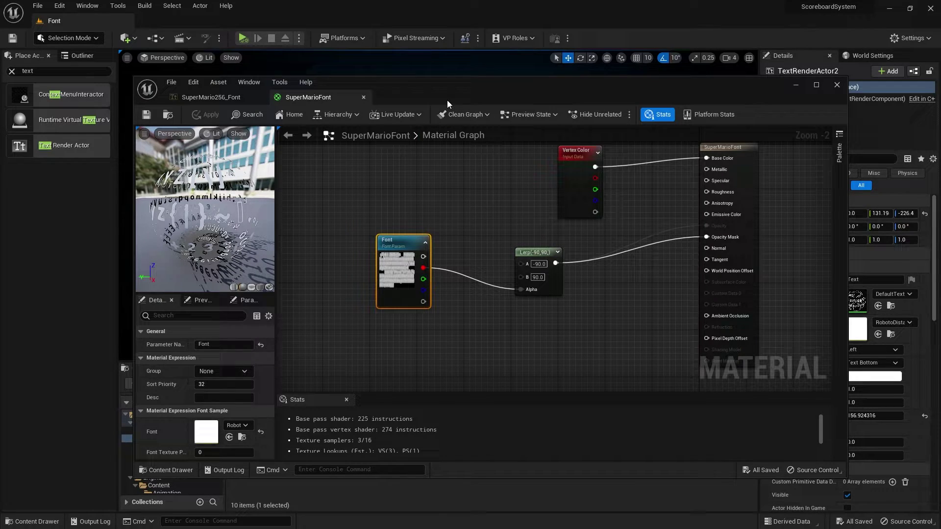
pyautogui.moveTo(447, 89); pyautogui.dragTo(573, 25)
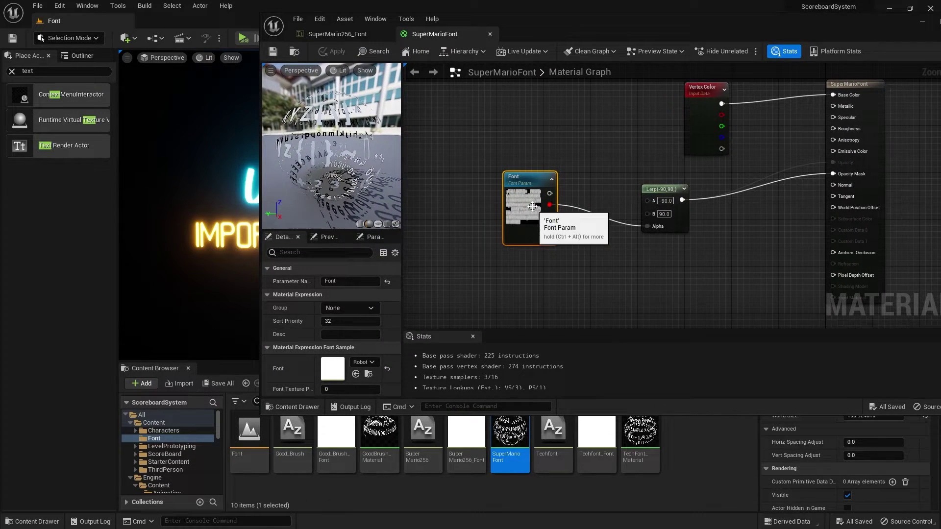
# - Assign the SuperMario256_Font asset to the SuperMarioFont material's Font parameter node and check the preview
pyautogui.click(472, 424)
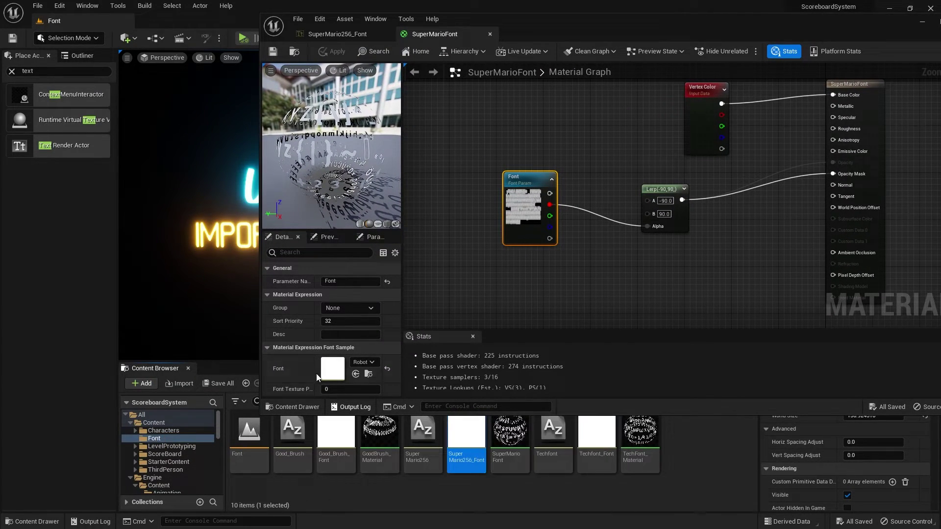
pyautogui.click(356, 374)
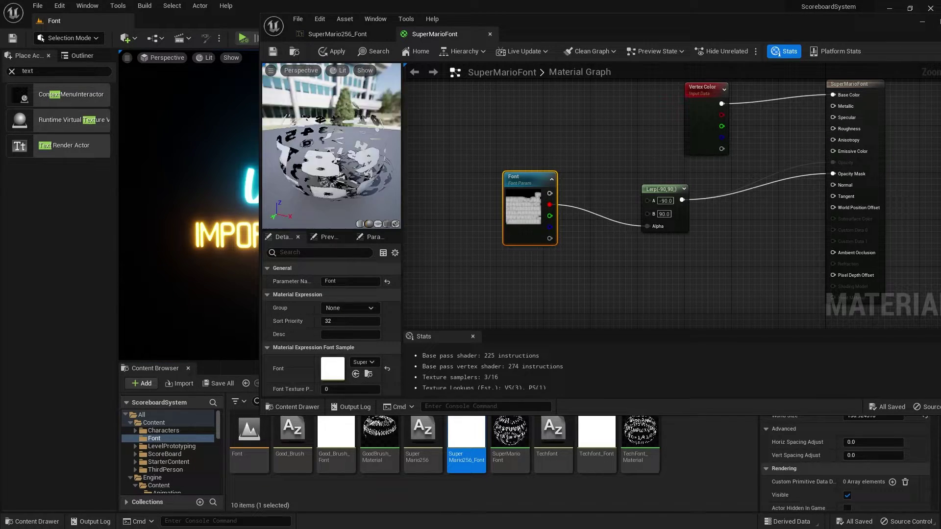
pyautogui.moveTo(332, 146); pyautogui.dragTo(375, 152)
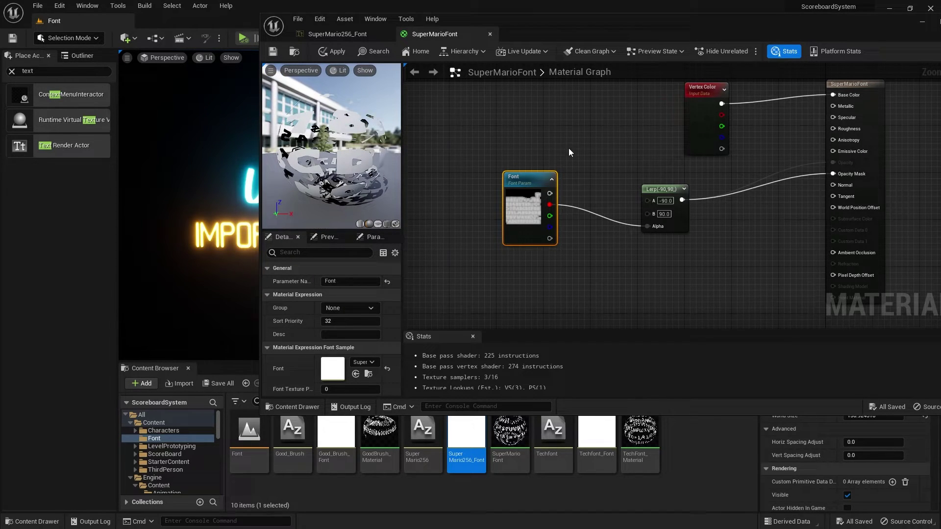
# - Move the Vertex Color node farther from the material's output node and reposition the material editor window over the level
pyautogui.moveTo(622, 161); pyautogui.dragTo(508, 194, button='right')
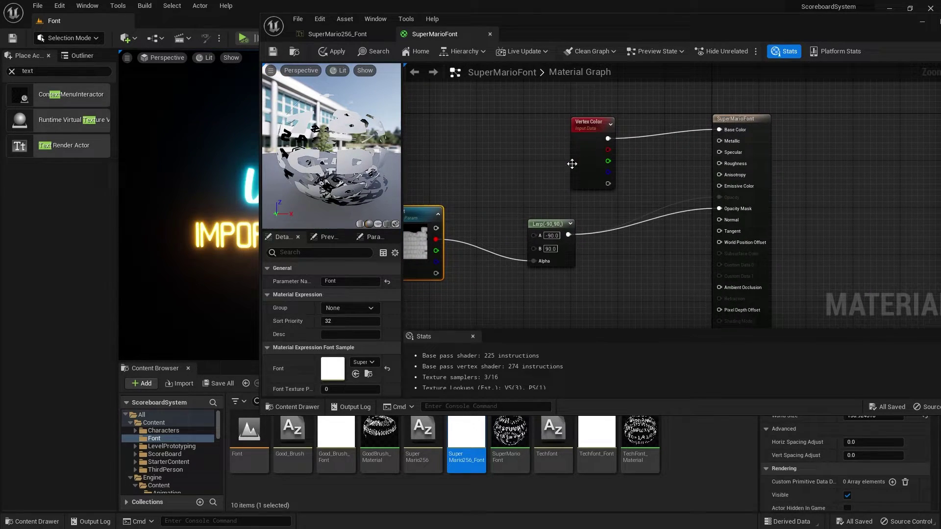
pyautogui.moveTo(577, 168); pyautogui.dragTo(541, 154)
pyautogui.moveTo(535, 28); pyautogui.dragTo(655, 269)
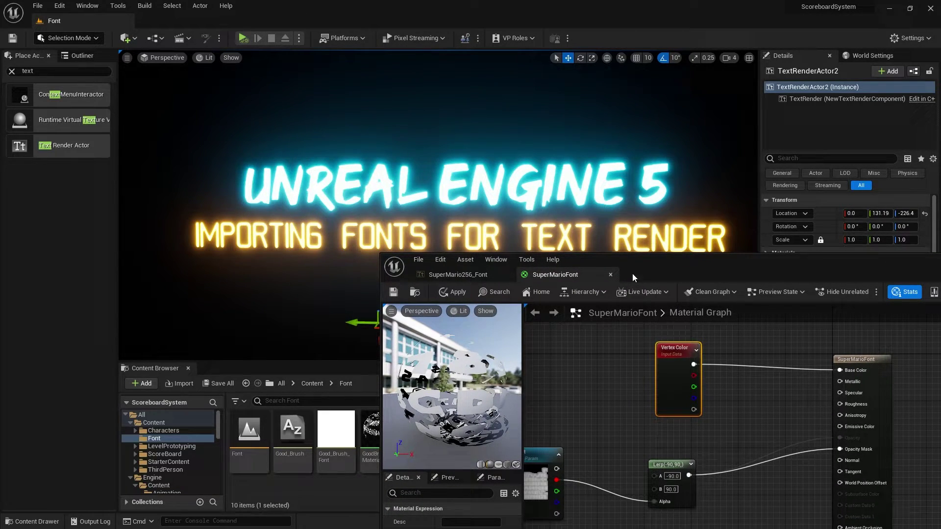
pyautogui.moveTo(632, 276); pyautogui.dragTo(449, 118)
pyautogui.moveTo(574, 251); pyautogui.dragTo(546, 251, button='right')
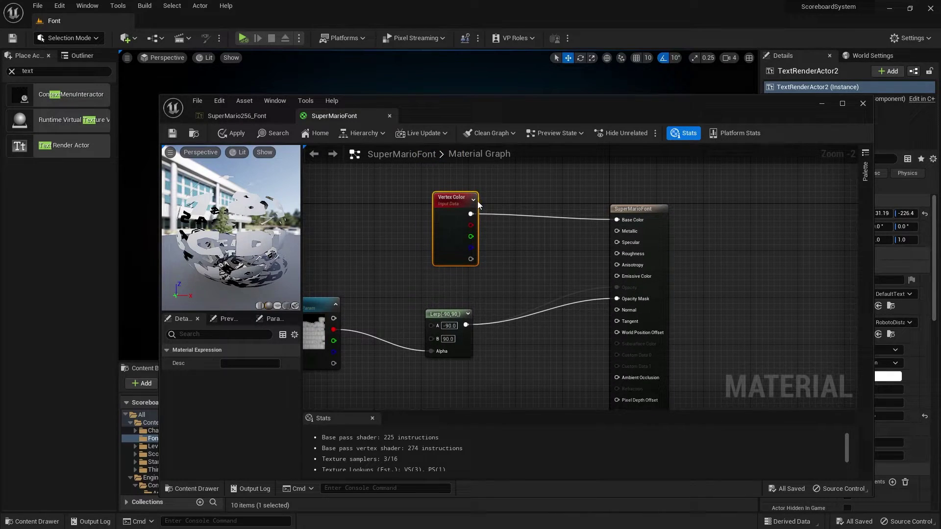
# - Add a Multiply node fed by Vertex Color and connect its output to the material's Emissive Color
pyautogui.moveTo(470, 214); pyautogui.dragTo(527, 264)
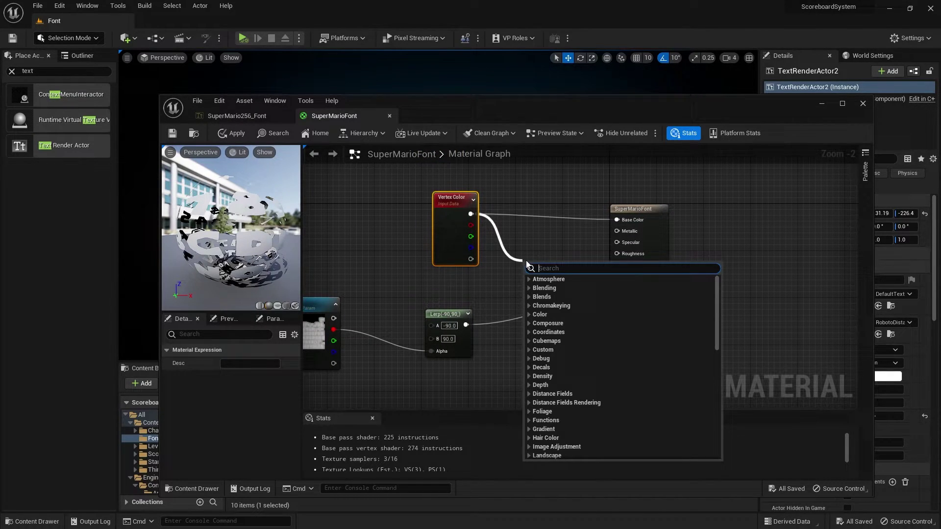
pyautogui.write('multi')
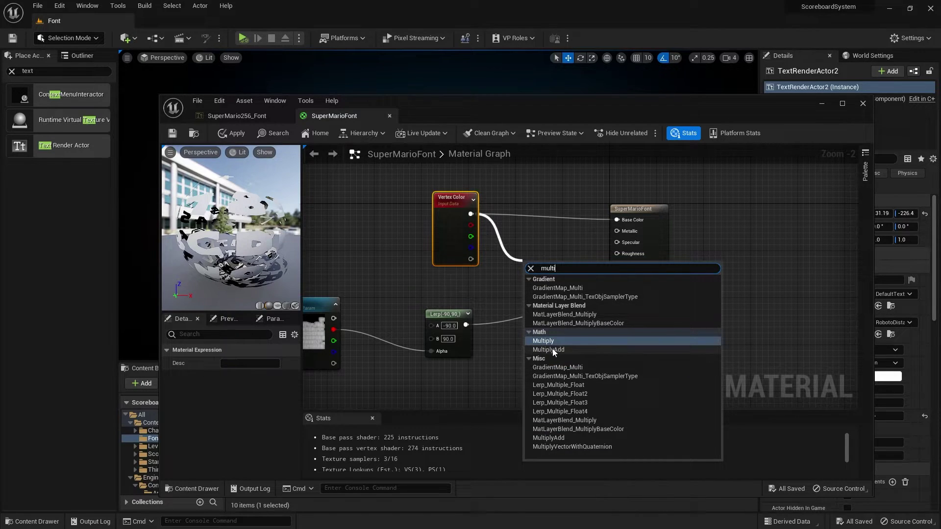
pyautogui.click(572, 342)
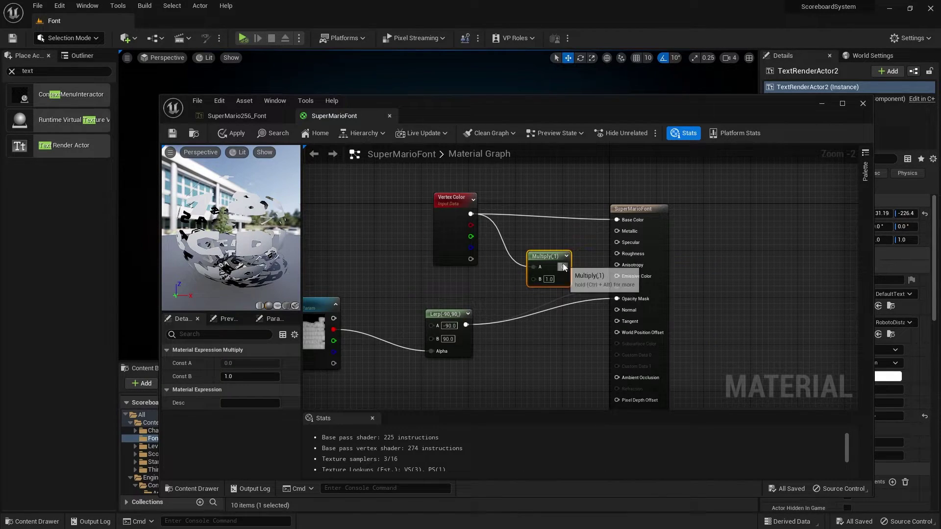
pyautogui.moveTo(561, 257); pyautogui.dragTo(568, 244)
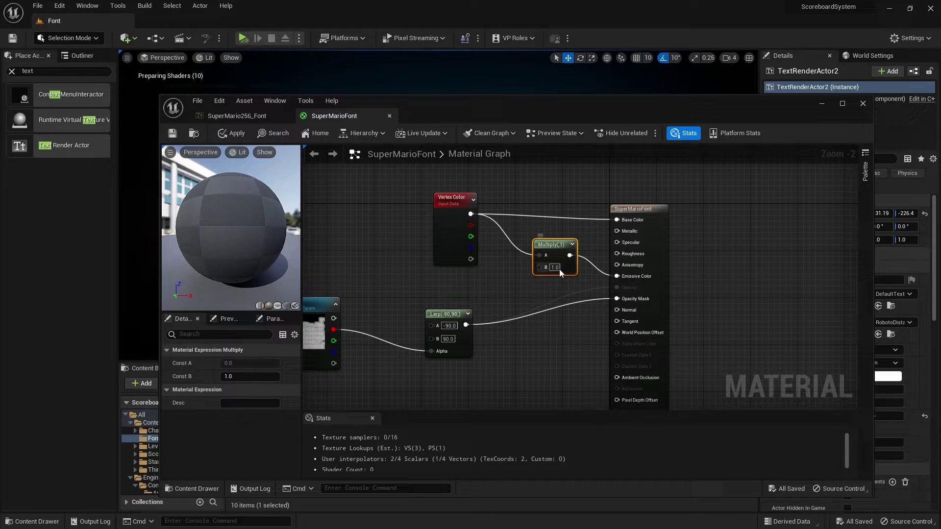
# - Set the Multiply node's B value to 20, save the SuperMarioFont material, and minimize its editor
pyautogui.click(558, 267)
pyautogui.write('20')
pyautogui.press('Return')
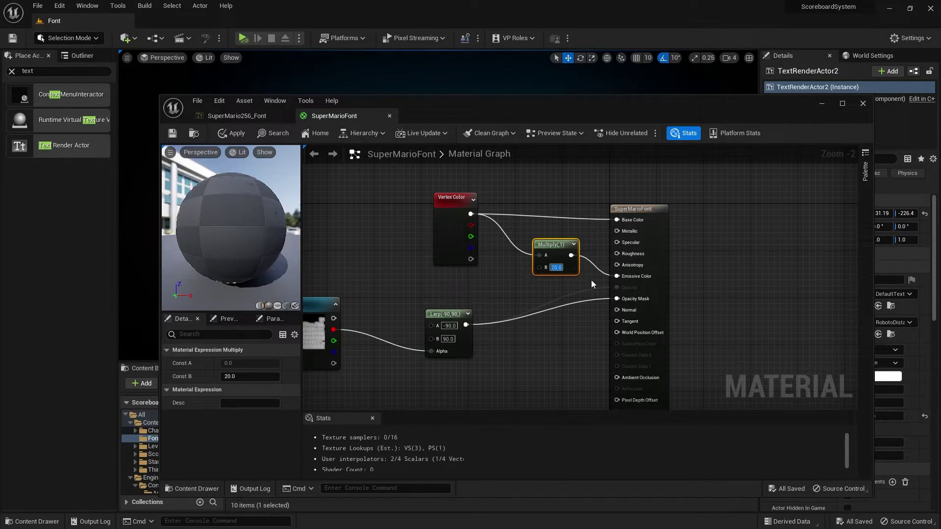
pyautogui.moveTo(553, 246); pyautogui.dragTo(542, 252)
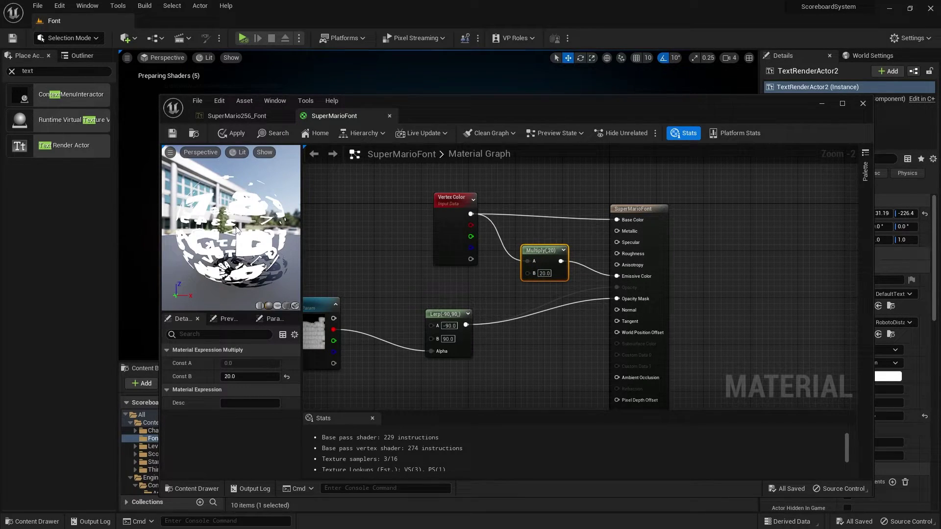
pyautogui.click(175, 131)
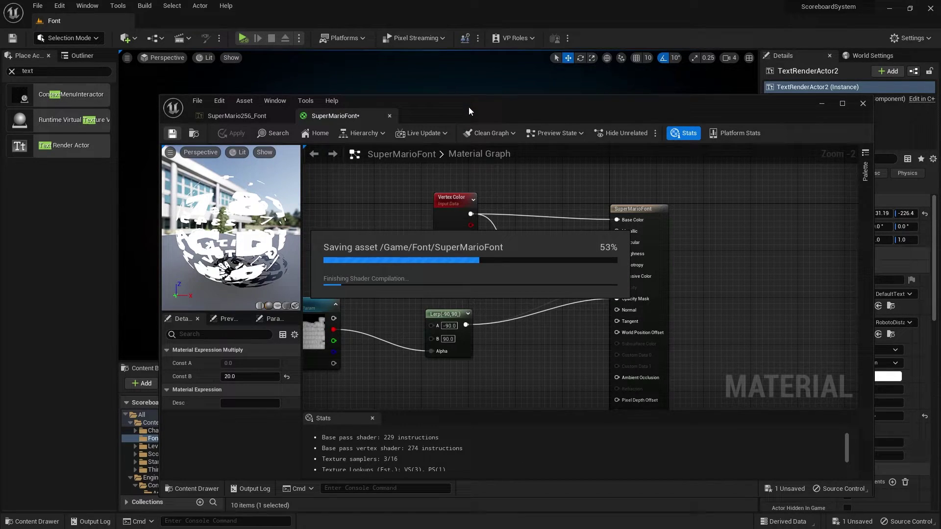
pyautogui.click(823, 104)
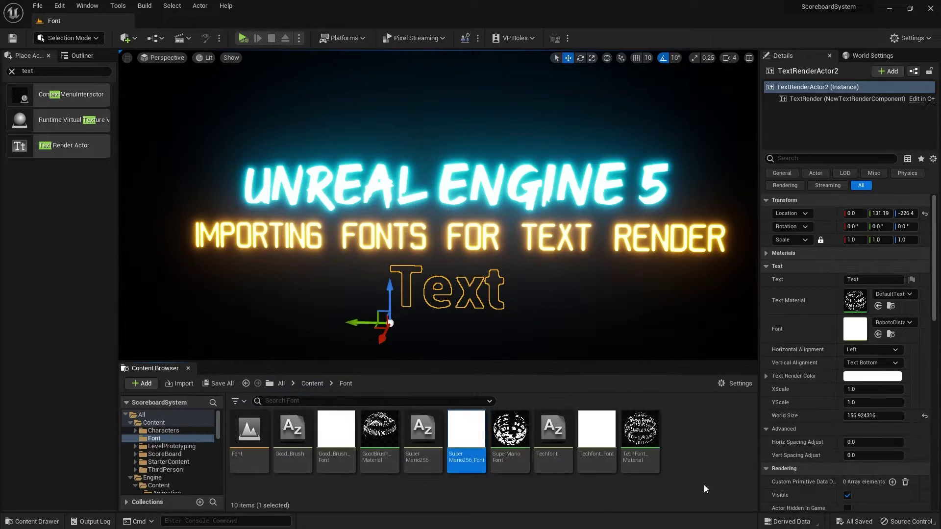
# - Assign SuperMario256_Font as the selected text actor's font and SuperMarioFont as its text material
pyautogui.click(484, 422)
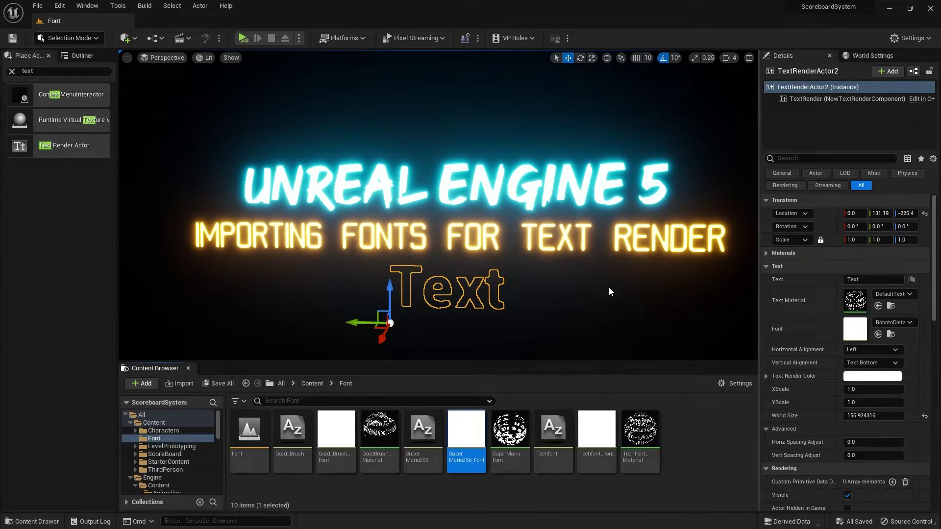
pyautogui.click(879, 335)
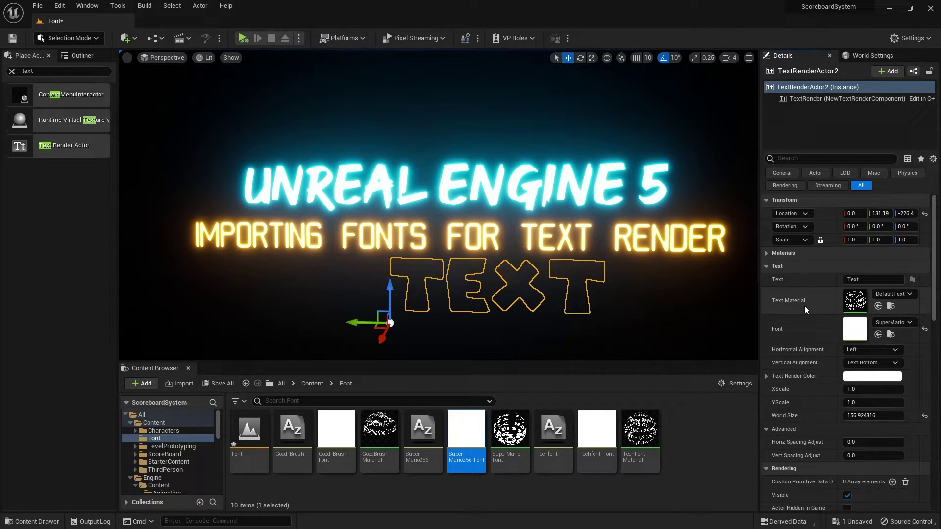
pyautogui.click(510, 434)
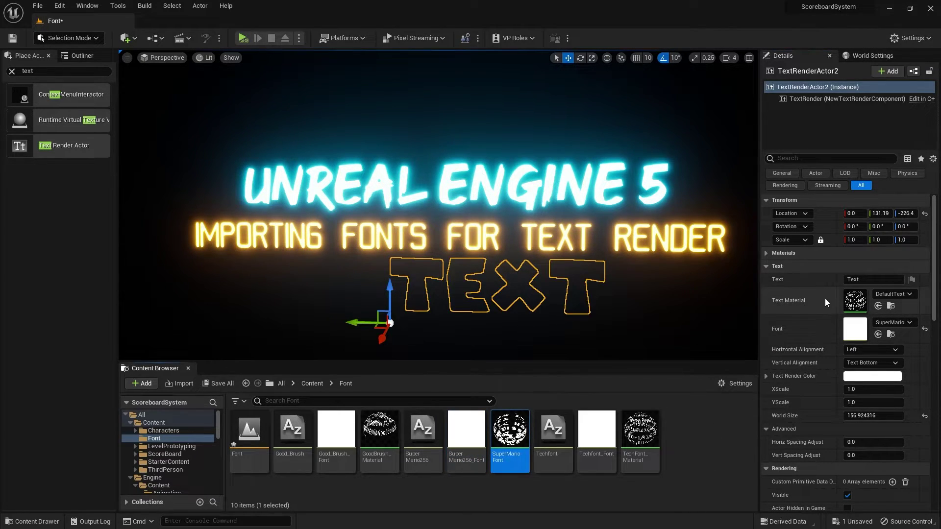
pyautogui.click(878, 306)
pyautogui.click(711, 497)
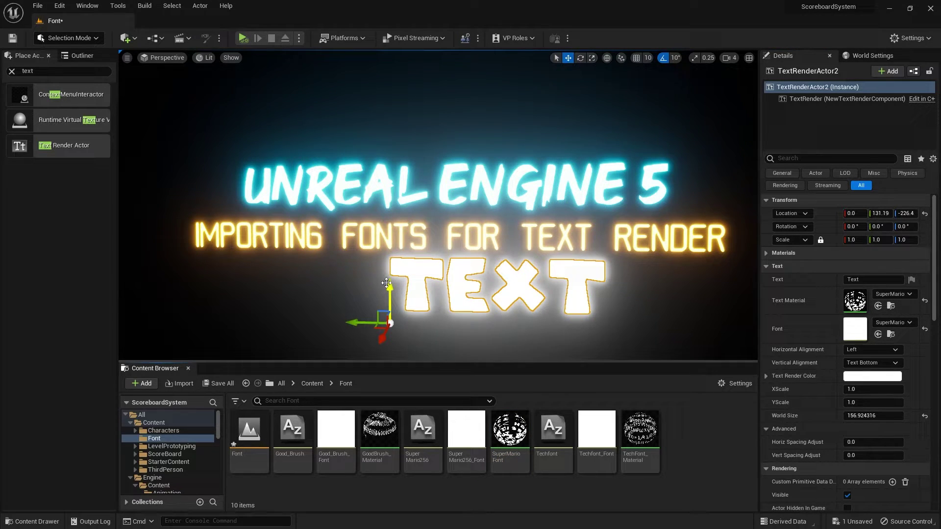
# - Move the text actor lower beneath the two title lines, to about Y 220.76 and Z -268.8, and deselect it
pyautogui.moveTo(386, 283); pyautogui.dragTo(387, 301)
pyautogui.moveTo(355, 340); pyautogui.dragTo(316, 341)
pyautogui.scroll(-3, 323, 314)
pyautogui.moveTo(323, 314); pyautogui.dragTo(323, 250, button='middle')
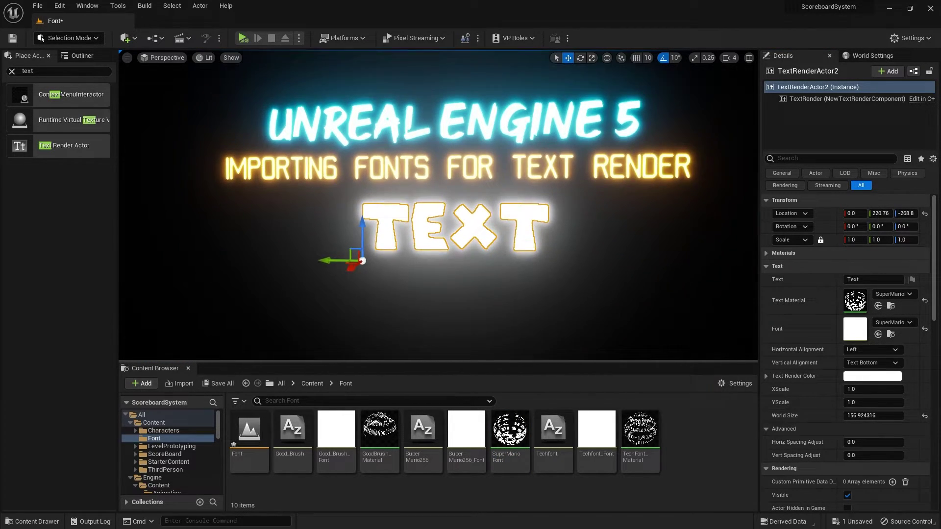
pyautogui.click(569, 290)
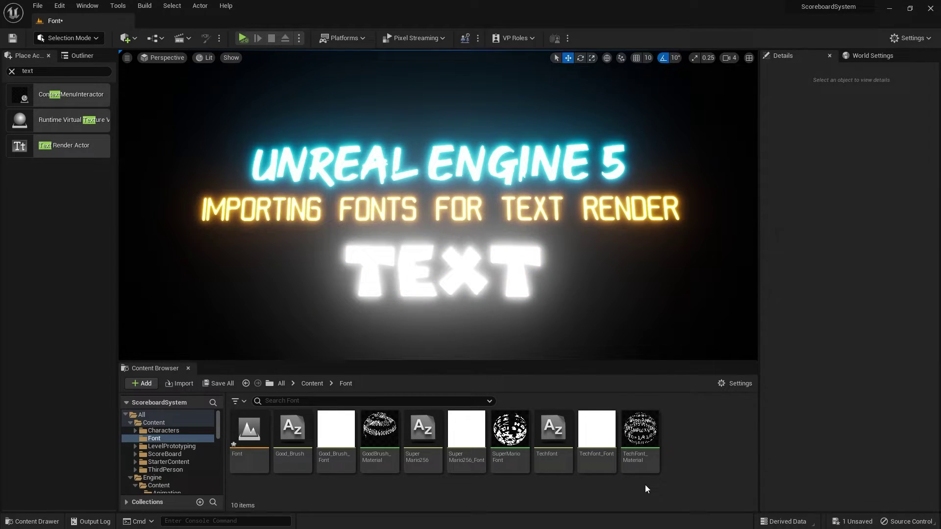
# - Set the white text actor's text to "Thank you for watching!"
pyautogui.click(450, 269)
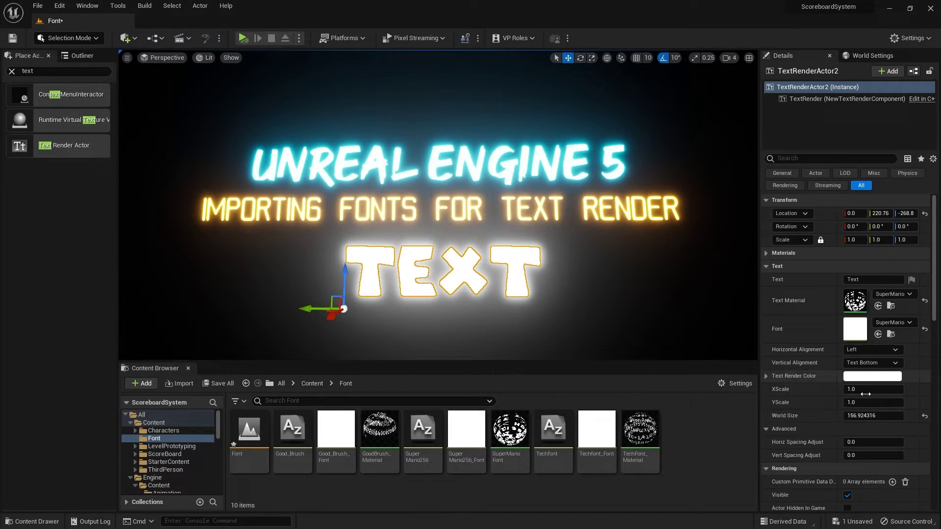
pyautogui.click(871, 279)
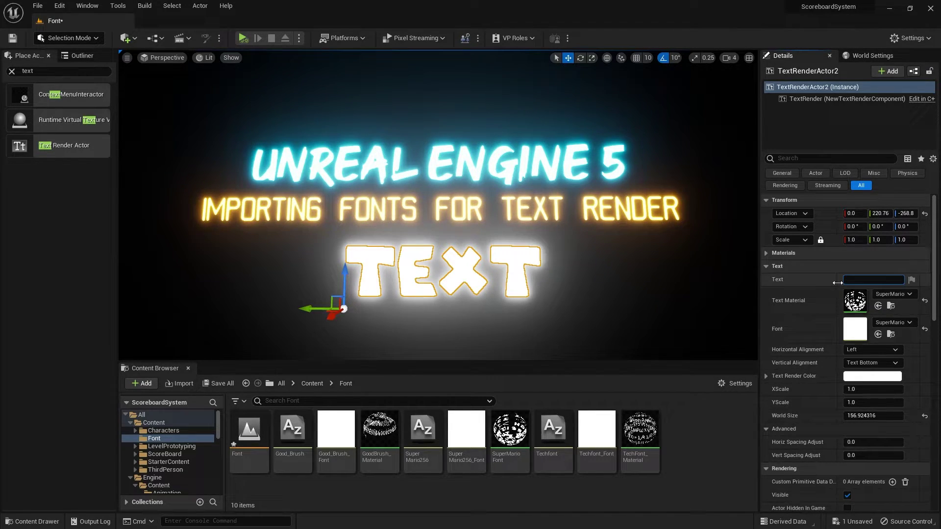
pyautogui.write('Thank you fo')
pyautogui.write('r watin')
pyautogui.write('ching!')
pyautogui.press('Return')
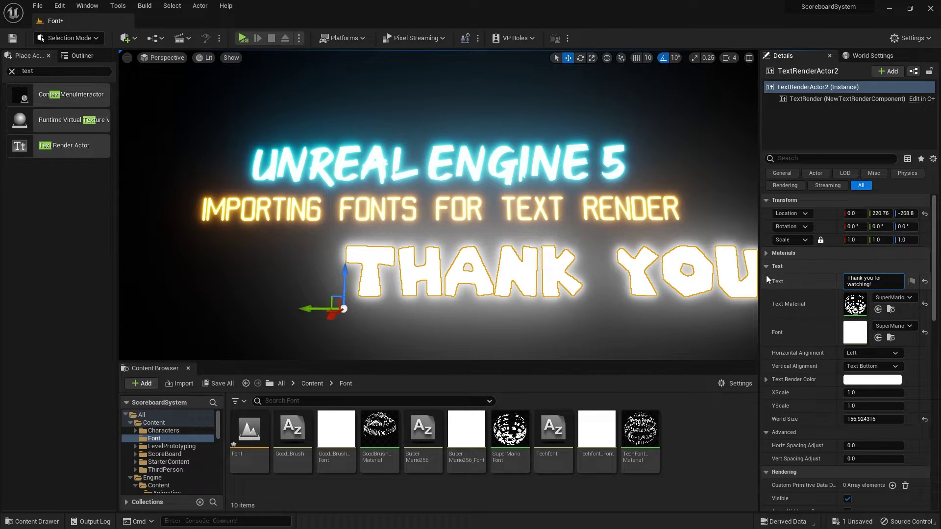
# - Slide the text actor along Y to about 1064 so its line is centred beneath the titles, and deselect it
pyautogui.moveTo(347, 289); pyautogui.dragTo(359, 295, button='right')
pyautogui.press('s')
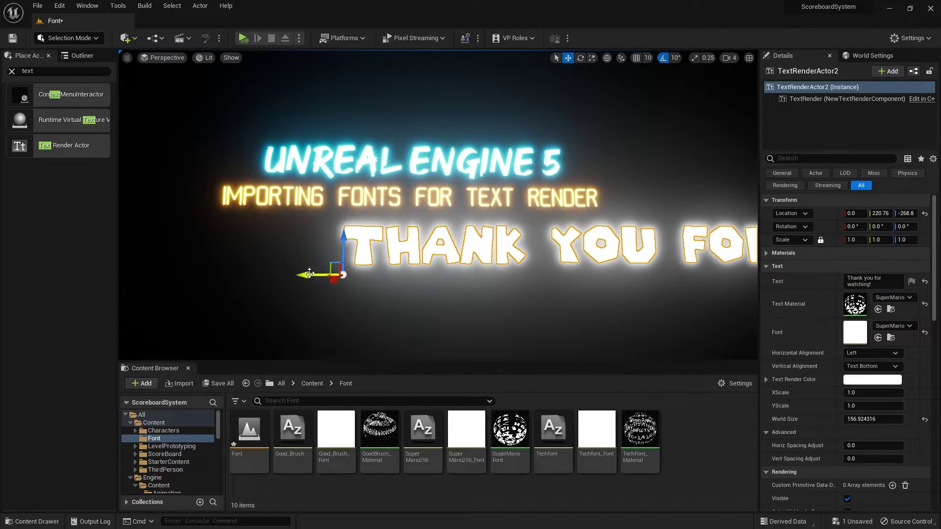
pyautogui.moveTo(309, 273); pyautogui.dragTo(124, 274)
pyautogui.press('s')
pyautogui.moveTo(159, 303); pyautogui.dragTo(129, 283, button='right')
pyautogui.moveTo(222, 253); pyautogui.dragTo(151, 255)
pyautogui.click(345, 322)
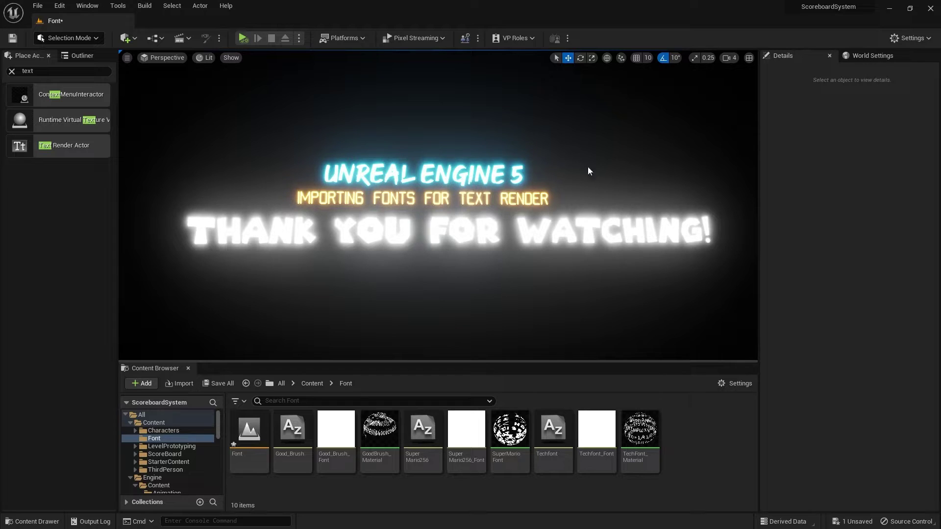
# - Change the Text Render Color of the "Thank you for watching!" actor to pink and deselect it
pyautogui.click(458, 235)
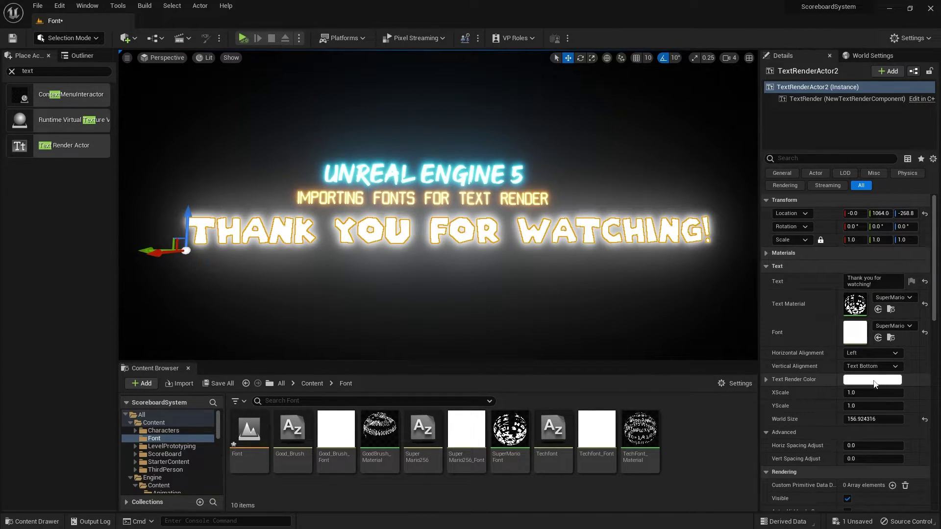
pyautogui.click(887, 380)
pyautogui.moveTo(698, 363); pyautogui.dragTo(753, 346)
pyautogui.click(822, 510)
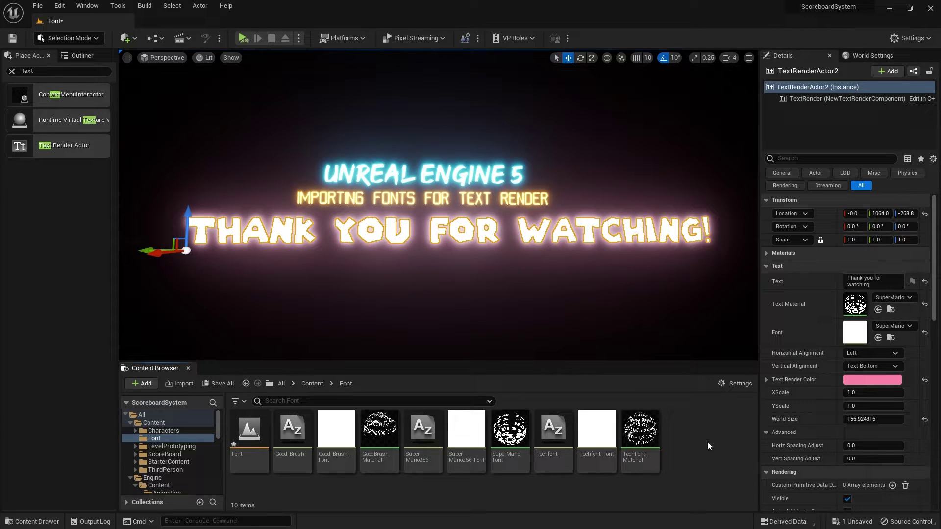
pyautogui.click(621, 340)
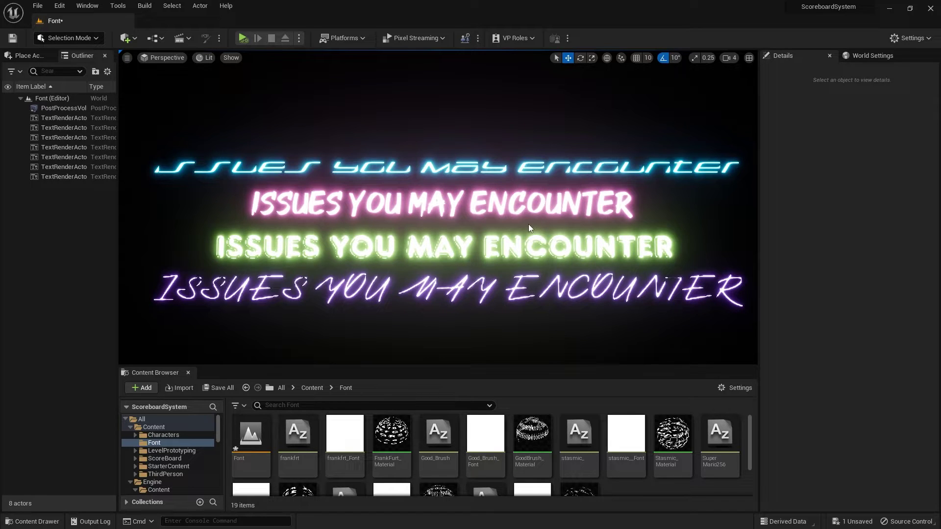
# - Examine the "Issues you may encounter" text lines and compare them with the Stasmic character map on DaFont in the browser
pyautogui.moveTo(404, 184)
pyautogui.mouseDown(button='right')
pyautogui.moveTo(392, 171)
pyautogui.moveTo(413, 179)
pyautogui.mouseUp(button='right')
pyautogui.press('w')
pyautogui.press('s')
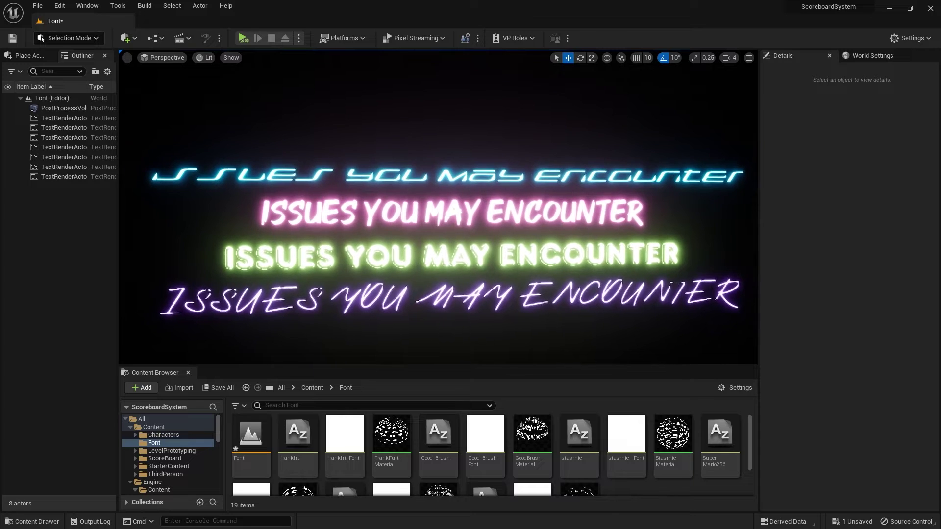
pyautogui.moveTo(937, 74); pyautogui.dragTo(855, 50)
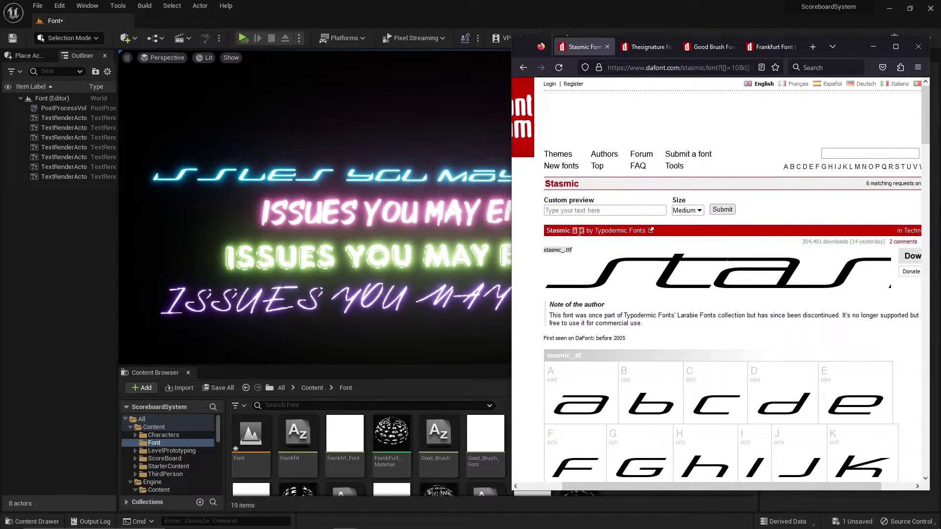
pyautogui.scroll(-3, 674, 288)
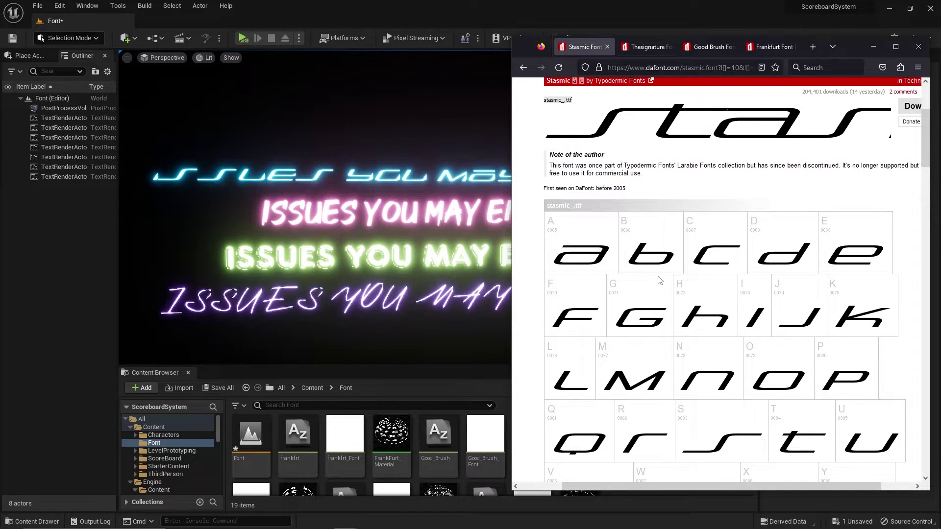
pyautogui.scroll(-1, 659, 280)
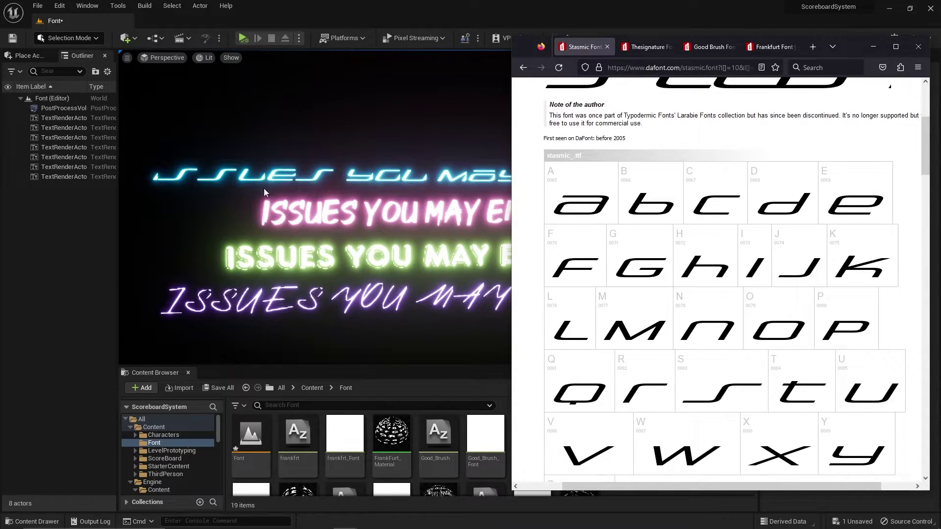
pyautogui.scroll(-1, 652, 281)
pyautogui.scroll(-1, 735, 210)
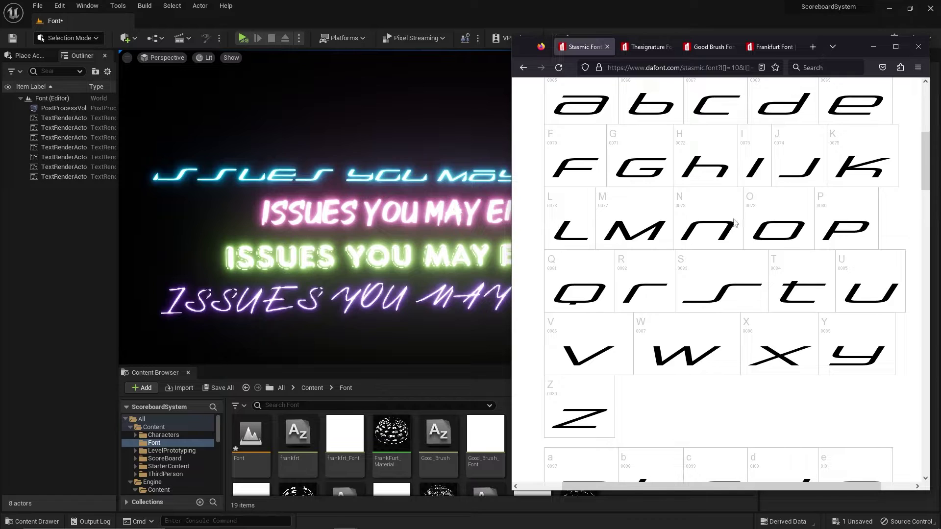
pyautogui.scroll(2, 733, 222)
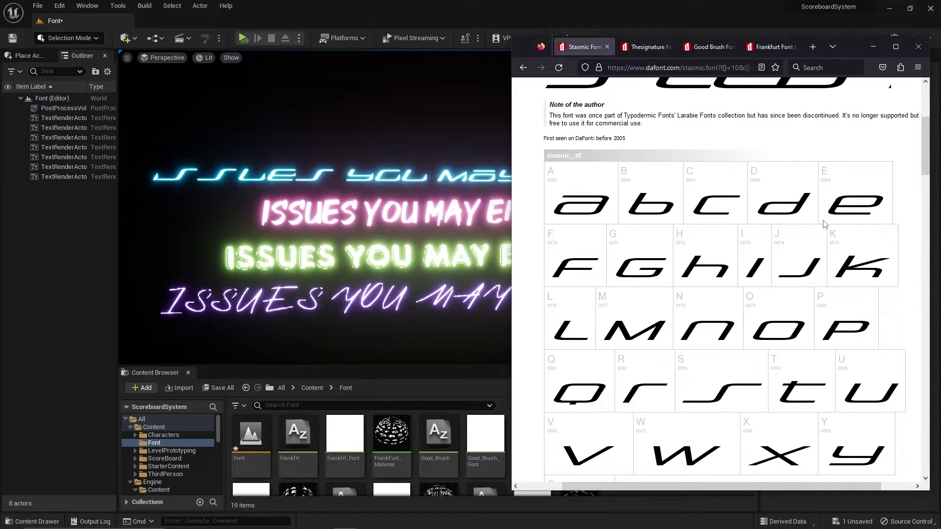
pyautogui.scroll(2, 825, 224)
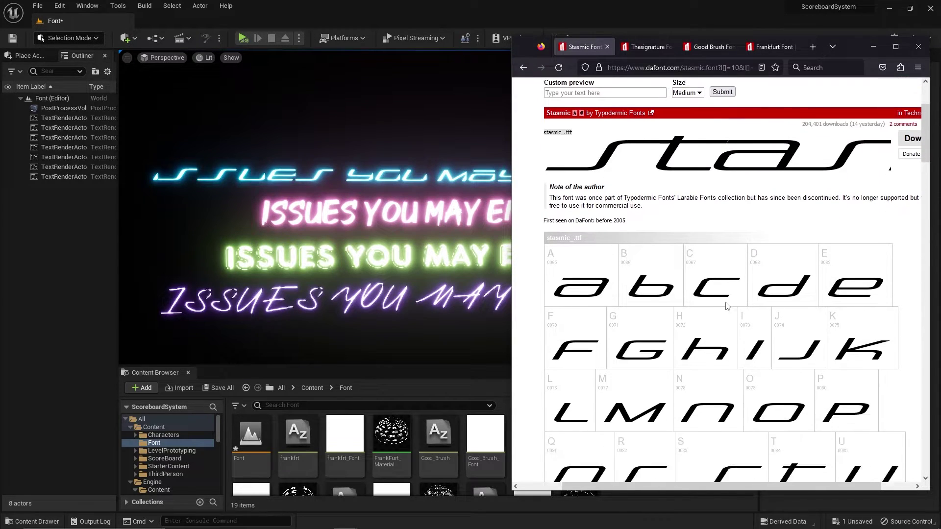
# - Look over the Stasmic character map once more and return to the text lines in the level
pyautogui.scroll(-1, 728, 306)
pyautogui.scroll(1, 721, 267)
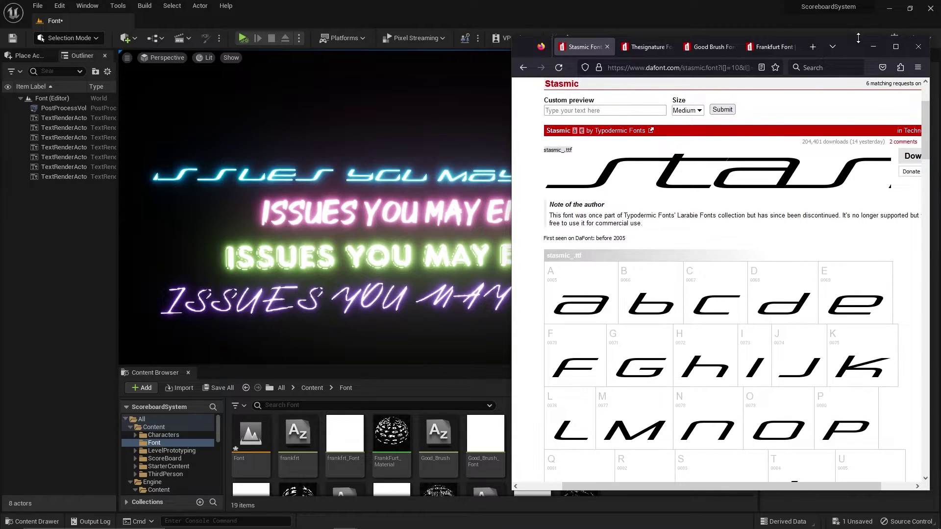
pyautogui.click(873, 47)
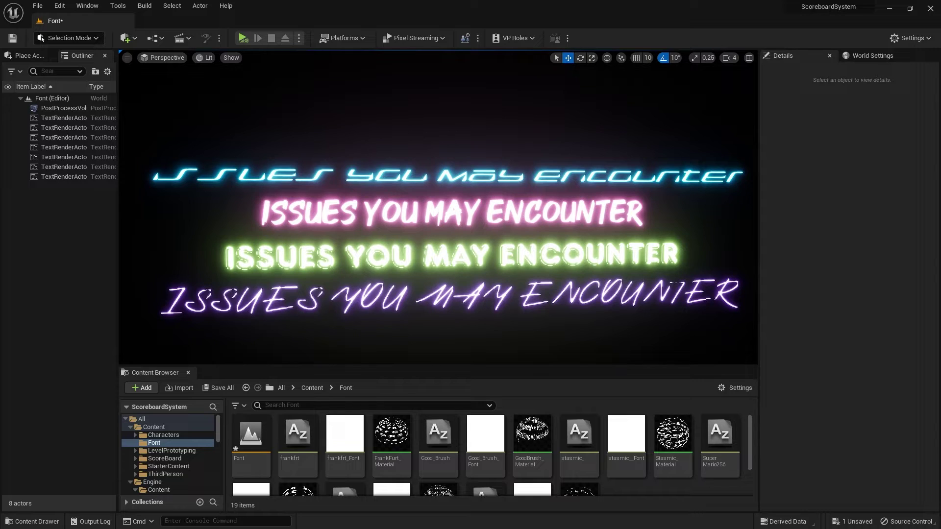
# - Switch to the Good Brush page on DaFont in the browser and examine the font's character map
pyautogui.moveTo(940, 45)
pyautogui.mouseDown()
pyautogui.moveTo(940, 31)
pyautogui.moveTo(940, 63)
pyautogui.moveTo(859, 38)
pyautogui.mouseUp()
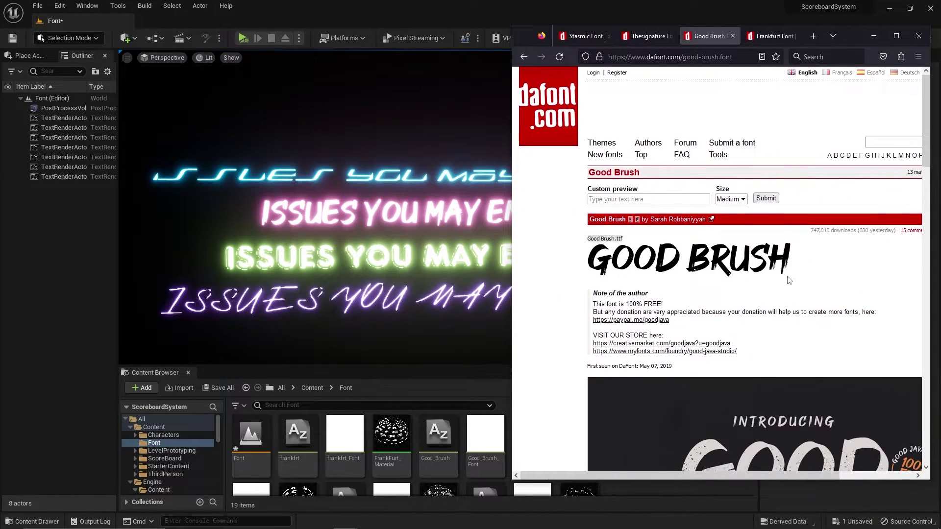
pyautogui.scroll(-10, 661, 259)
pyautogui.scroll(5, 651, 211)
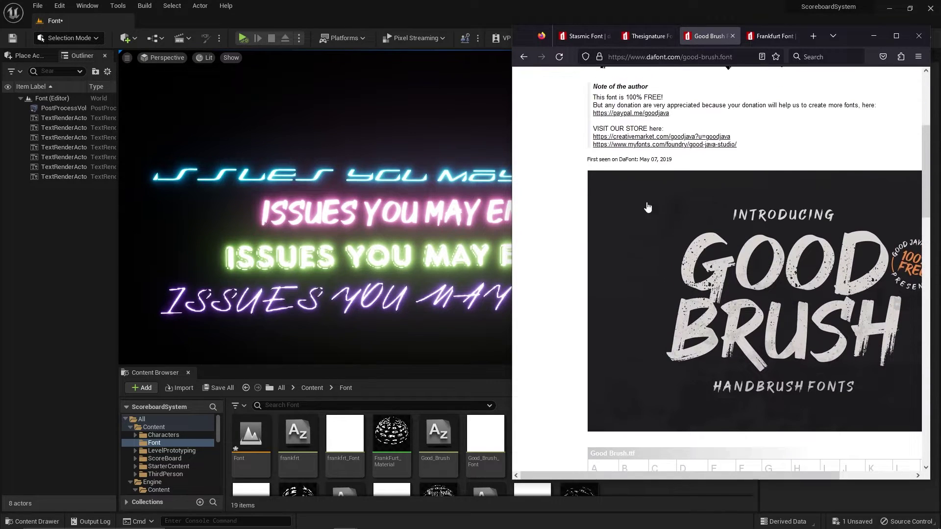
pyautogui.scroll(-7, 567, 211)
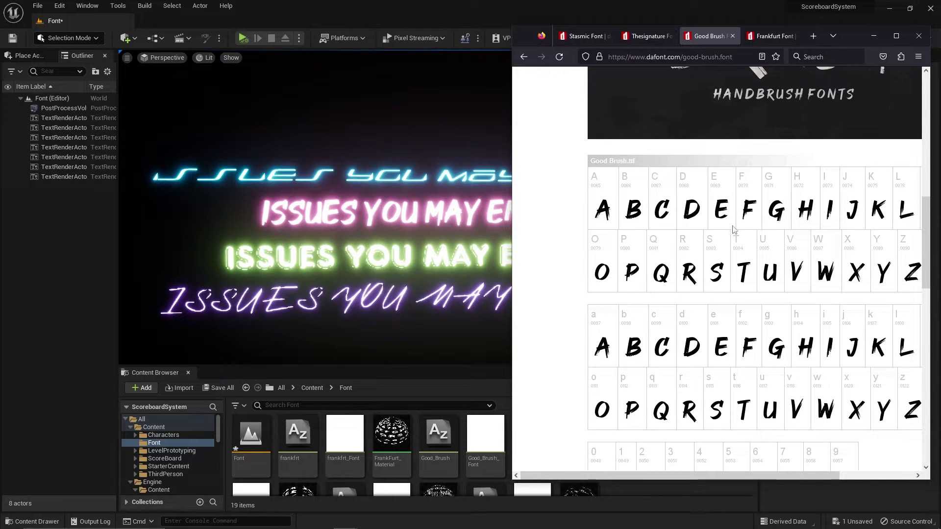
pyautogui.scroll(-2, 734, 229)
pyautogui.scroll(2, 734, 229)
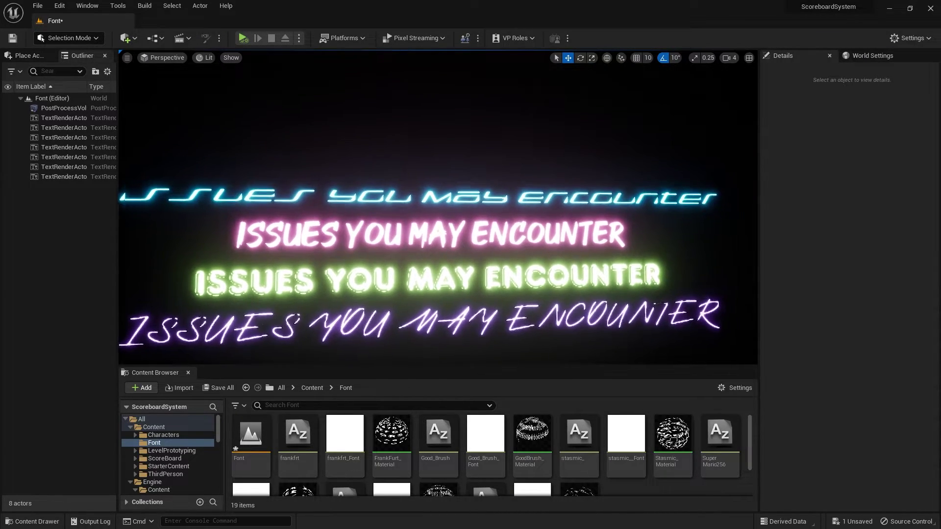
# - Inspect the letters of the pink "Issues you may encounter" line up close in the Unreal viewport
pyautogui.moveTo(438, 208)
pyautogui.mouseDown(button='right')
pyautogui.moveTo(417, 211)
pyautogui.moveTo(515, 208)
pyautogui.moveTo(456, 213)
pyautogui.mouseUp(button='right')
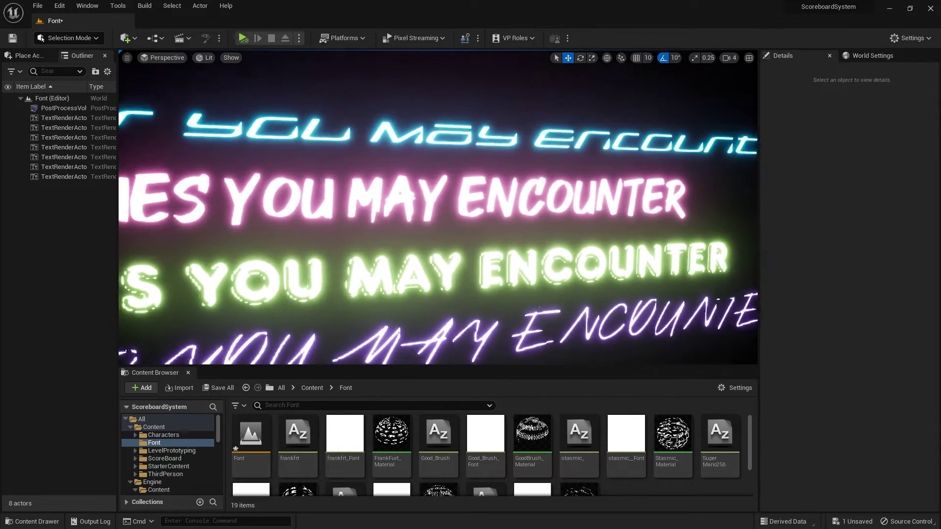
pyautogui.moveTo(273, 216)
pyautogui.mouseDown(button='right')
pyautogui.moveTo(289, 223)
pyautogui.moveTo(273, 216)
pyautogui.mouseUp(button='right')
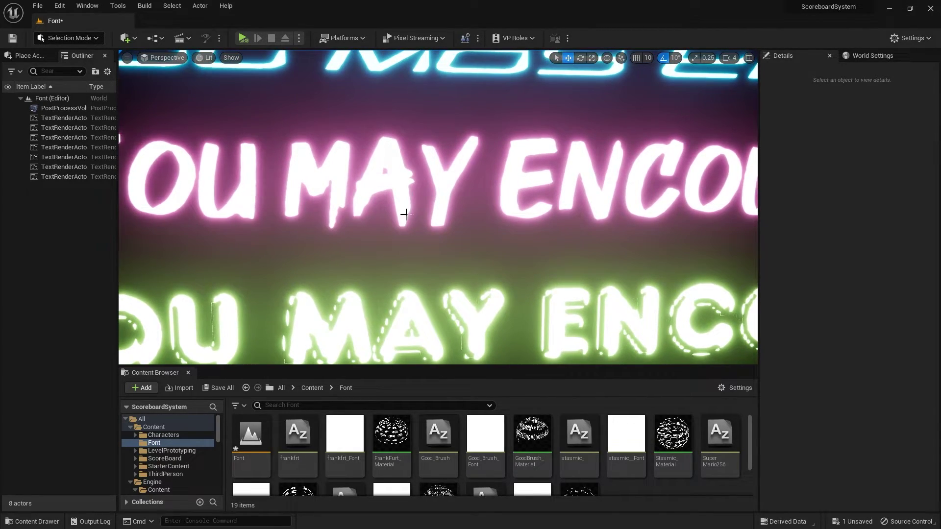
pyautogui.press('d')
pyautogui.moveTo(603, 189); pyautogui.dragTo(603, 189, button='right')
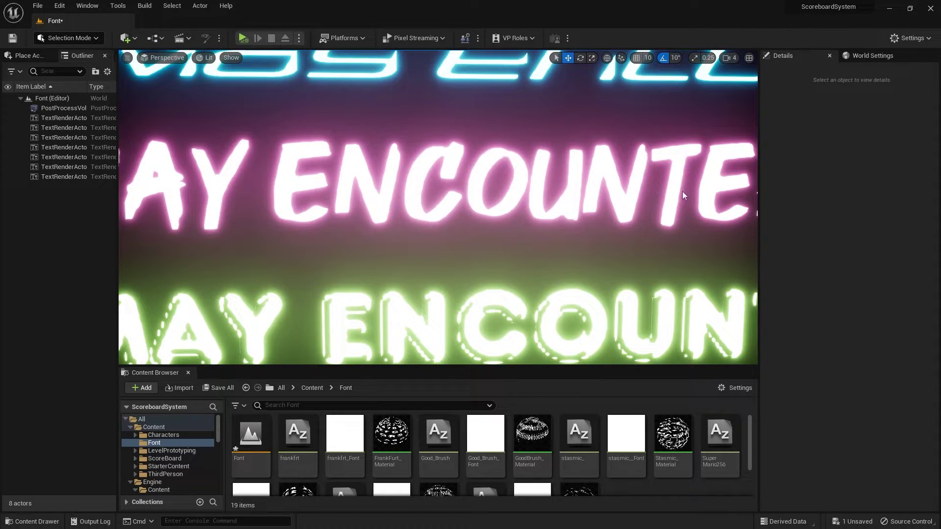
pyautogui.press('a')
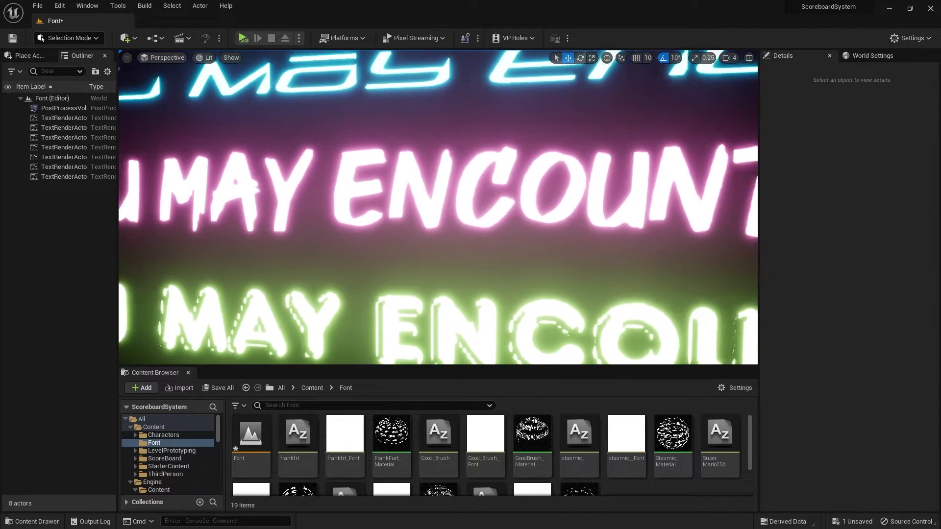
pyautogui.press('s')
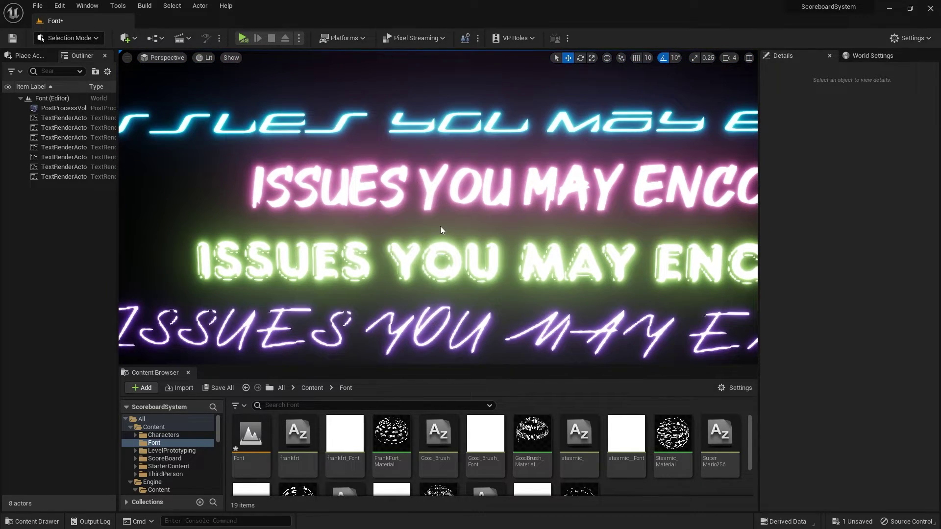
# - Inspect the green "Issues you may encounter" line up close, checking the inline and outline details of its letters
pyautogui.moveTo(440, 226); pyautogui.dragTo(483, 216, button='right')
pyautogui.press('a')
pyautogui.press('w')
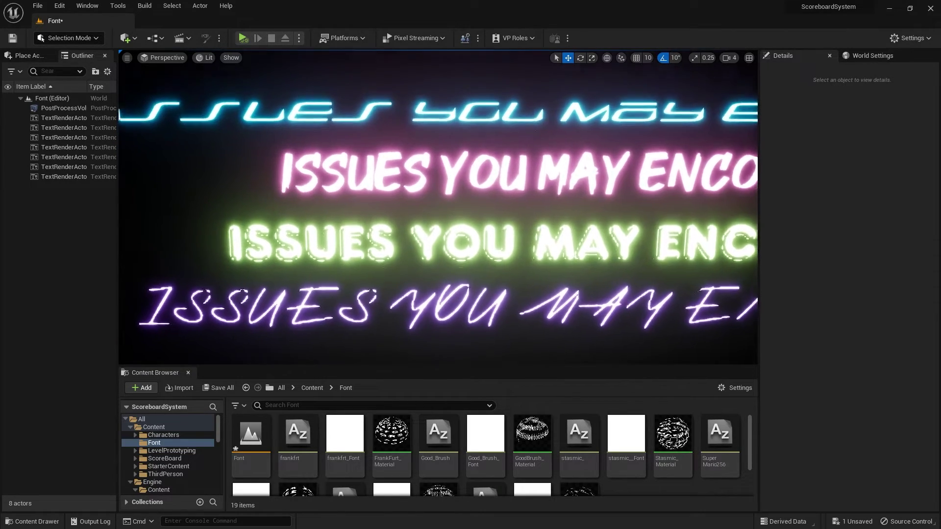
pyautogui.press('a')
pyautogui.moveTo(262, 225); pyautogui.dragTo(258, 225, button='right')
pyautogui.moveTo(264, 182); pyautogui.dragTo(250, 174, button='right')
pyautogui.press('w')
pyautogui.press('w')
pyautogui.moveTo(316, 152); pyautogui.dragTo(319, 160, button='right')
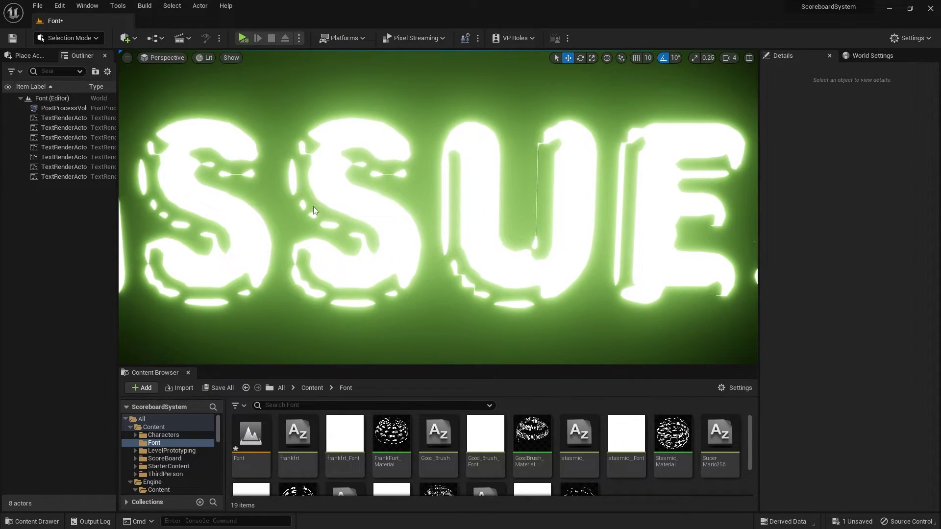
pyautogui.press('s')
pyautogui.moveTo(366, 266); pyautogui.dragTo(371, 263, button='right')
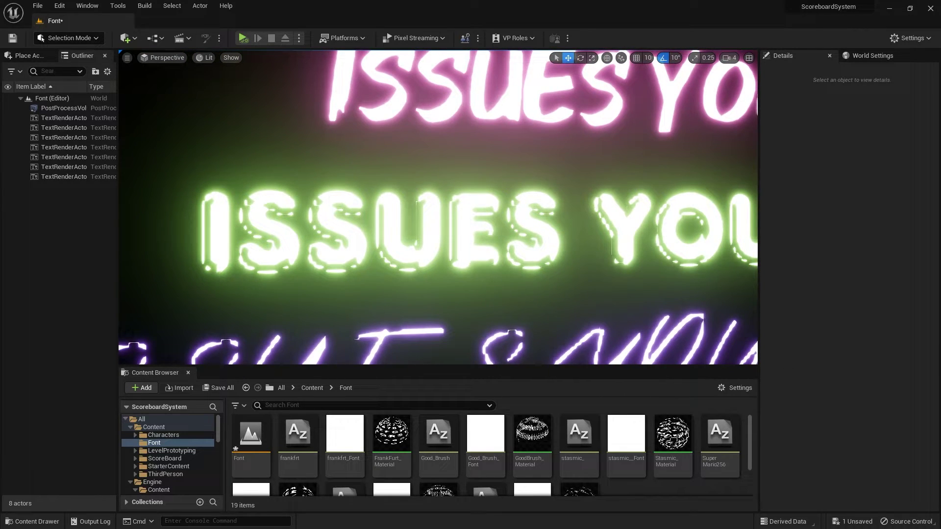
# - Compare the green text line with the Frankfurt character map on DaFont in the browser
pyautogui.hotkey('alt', 'Tab')
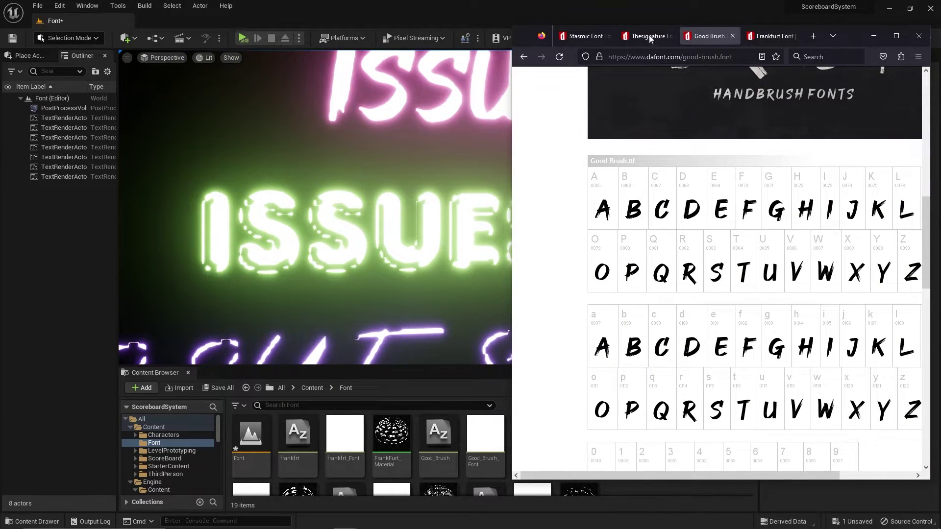
pyautogui.click(772, 36)
pyautogui.scroll(-2, 606, 193)
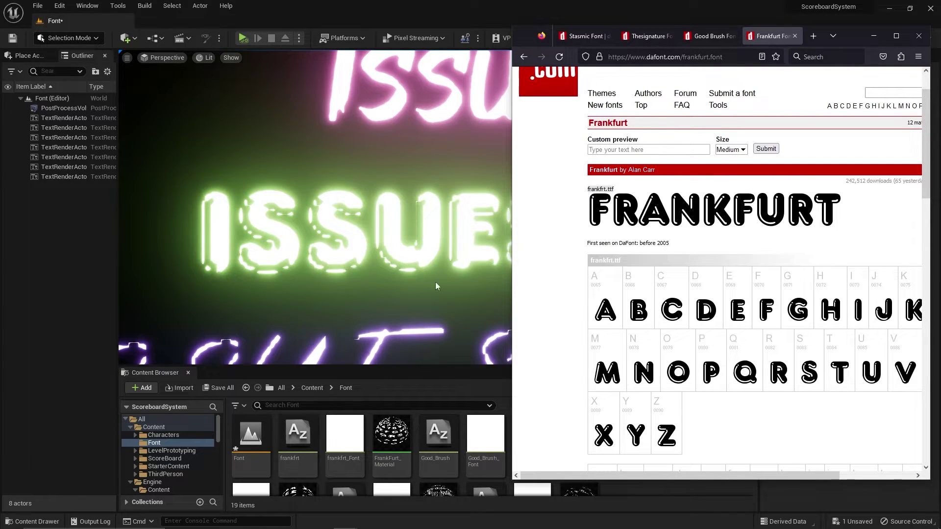
pyautogui.moveTo(395, 196)
pyautogui.mouseDown(button='right')
pyautogui.moveTo(425, 197)
pyautogui.moveTo(395, 195)
pyautogui.mouseUp(button='right')
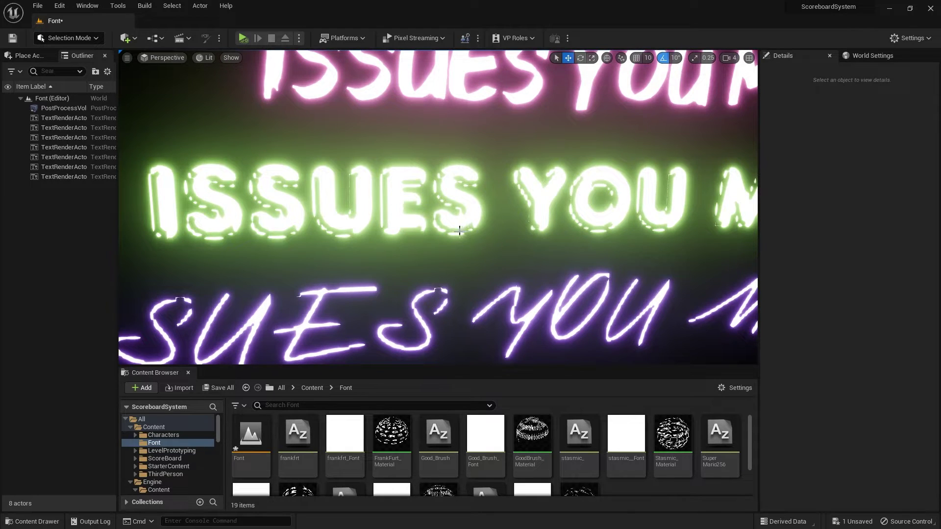
# - View the start of the purple text line and compare it with the Thesignature character map on DaFont in the browser
pyautogui.press('s')
pyautogui.moveTo(450, 189)
pyautogui.mouseDown(button='right')
pyautogui.moveTo(463, 180)
pyautogui.moveTo(372, 220)
pyautogui.moveTo(453, 209)
pyautogui.moveTo(451, 196)
pyautogui.mouseUp(button='right')
pyautogui.press('w')
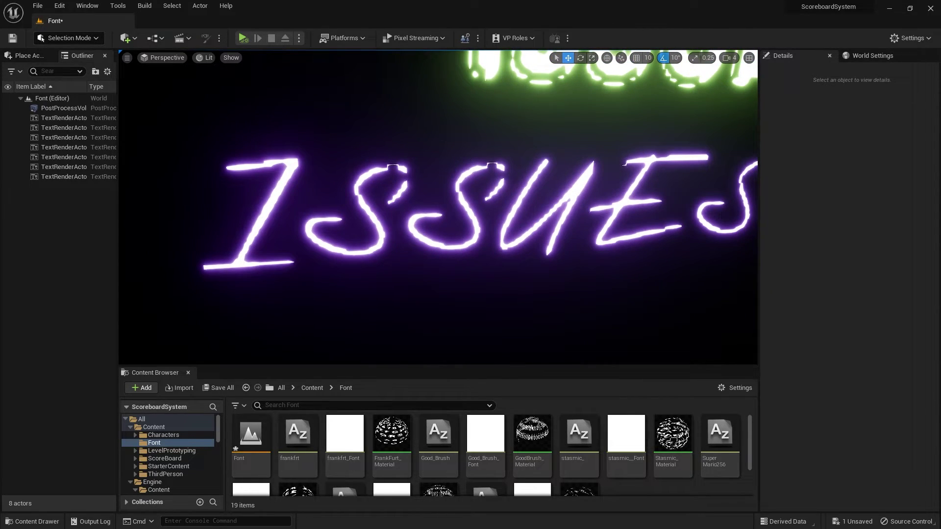
pyautogui.hotkey('alt', 'Tab')
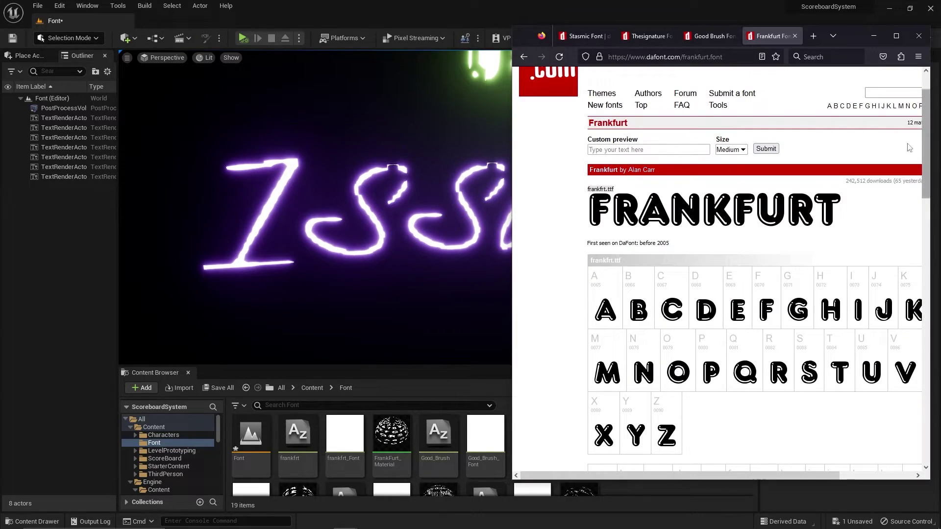
pyautogui.click(642, 36)
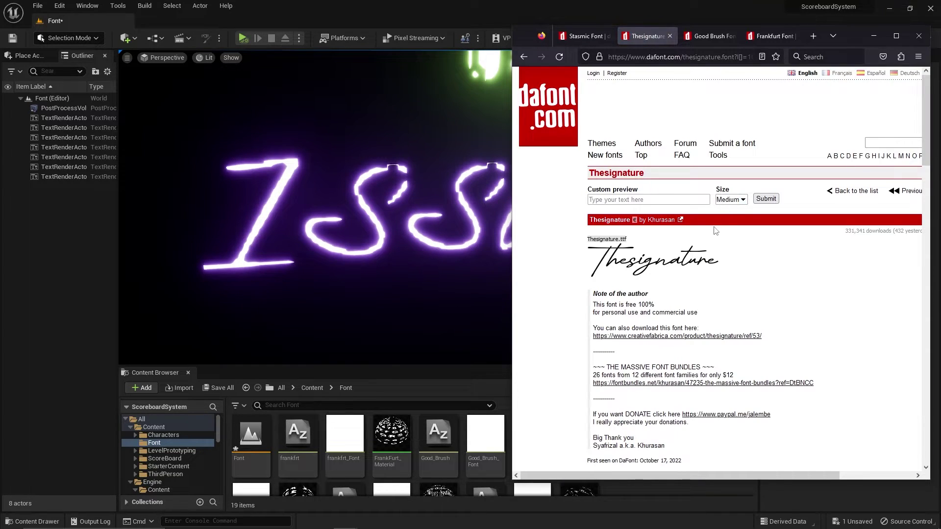
pyautogui.scroll(-2, 645, 202)
pyautogui.scroll(-10, 645, 203)
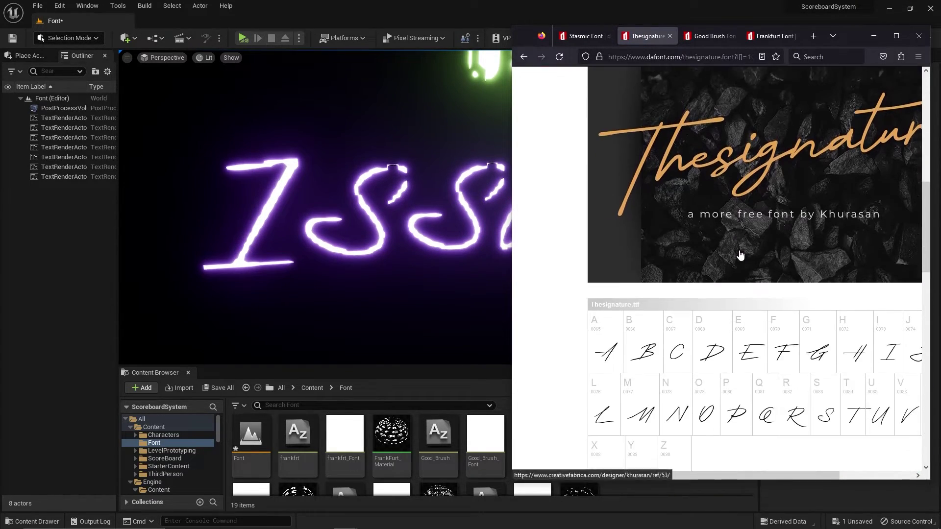
pyautogui.scroll(1, 735, 265)
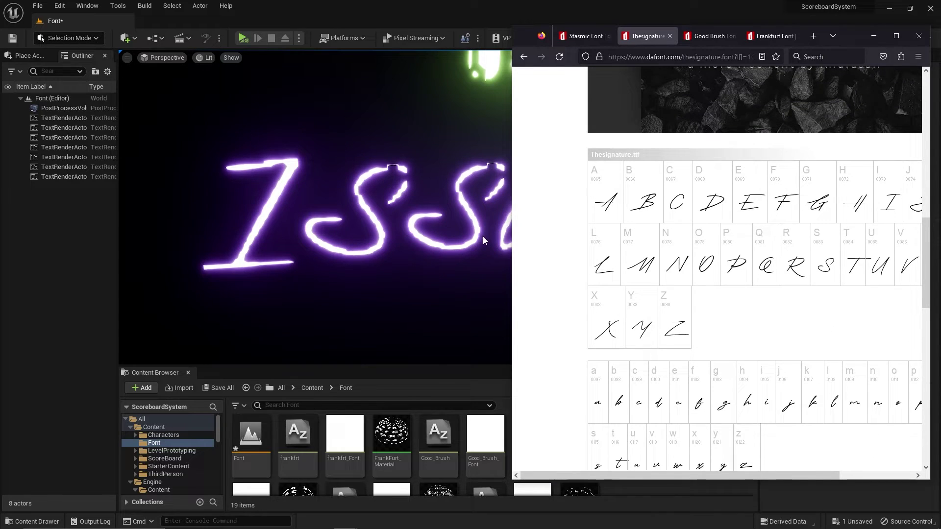
# - Return to the Unreal viewport and examine the strokes and edges of the purple line's letters up close
pyautogui.click(875, 37)
pyautogui.moveTo(394, 230); pyautogui.dragTo(339, 229, button='right')
pyautogui.press('w')
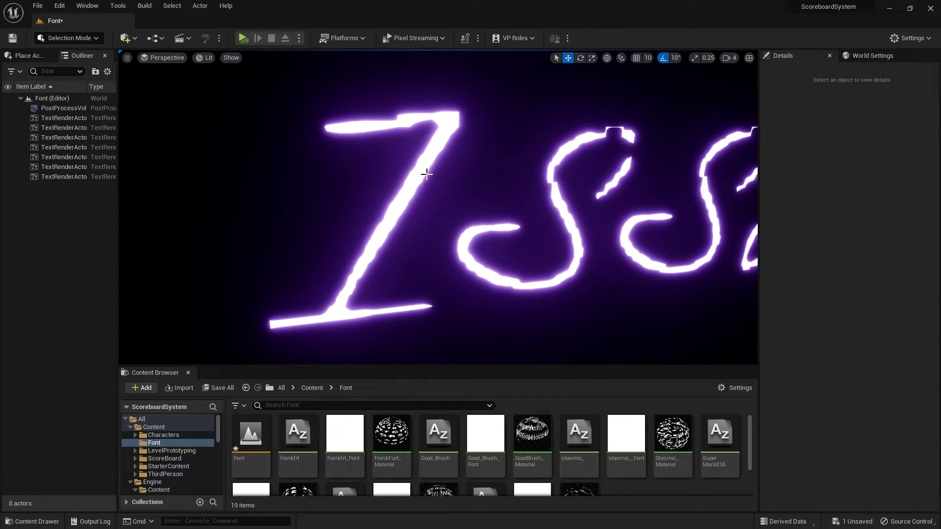
pyautogui.scroll(4, 440, 173)
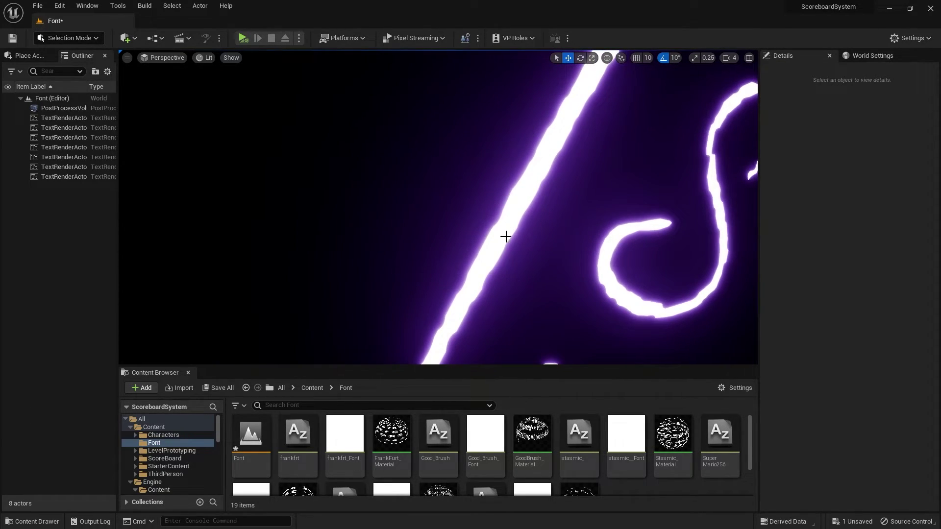
pyautogui.press('s')
pyautogui.moveTo(506, 237); pyautogui.dragTo(521, 235, button='right')
pyautogui.moveTo(459, 229); pyautogui.dragTo(508, 160, button='right')
pyautogui.press('w')
pyautogui.scroll(-5, 488, 222)
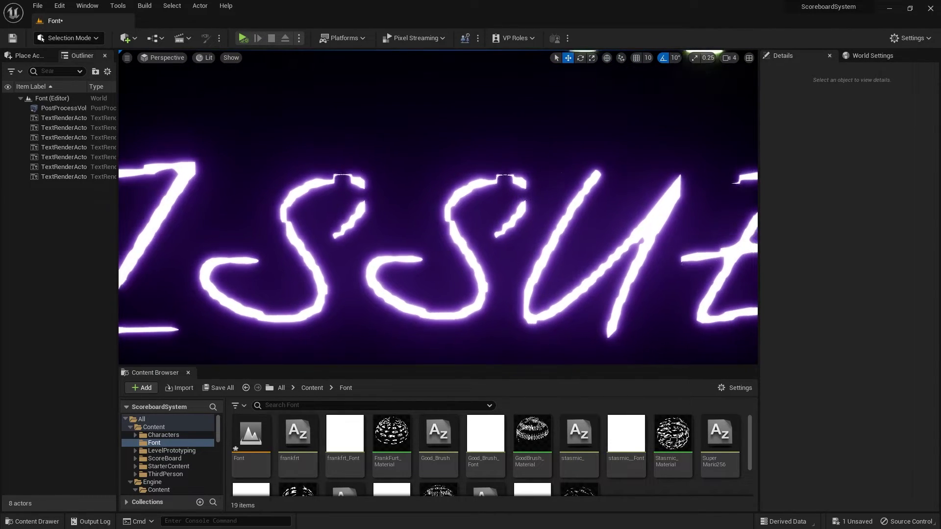
pyautogui.scroll(-6, 488, 222)
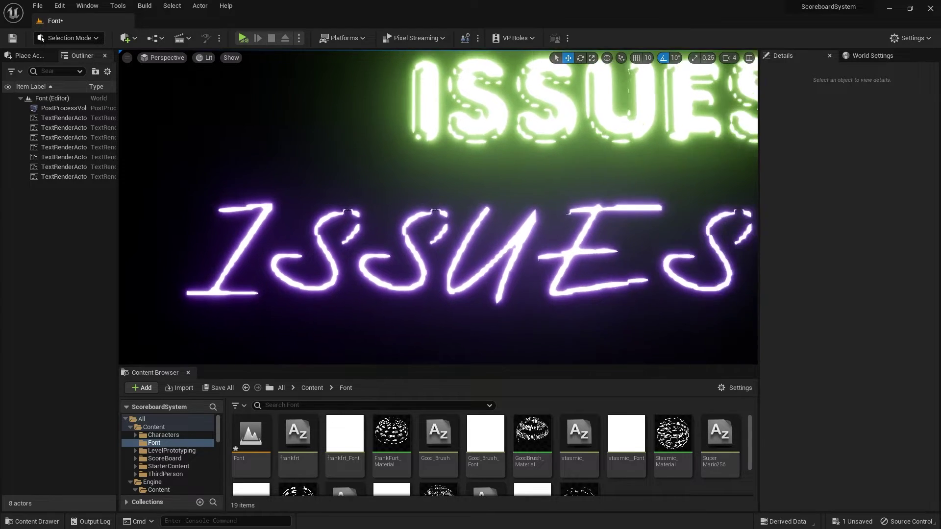
pyautogui.scroll(5, 387, 220)
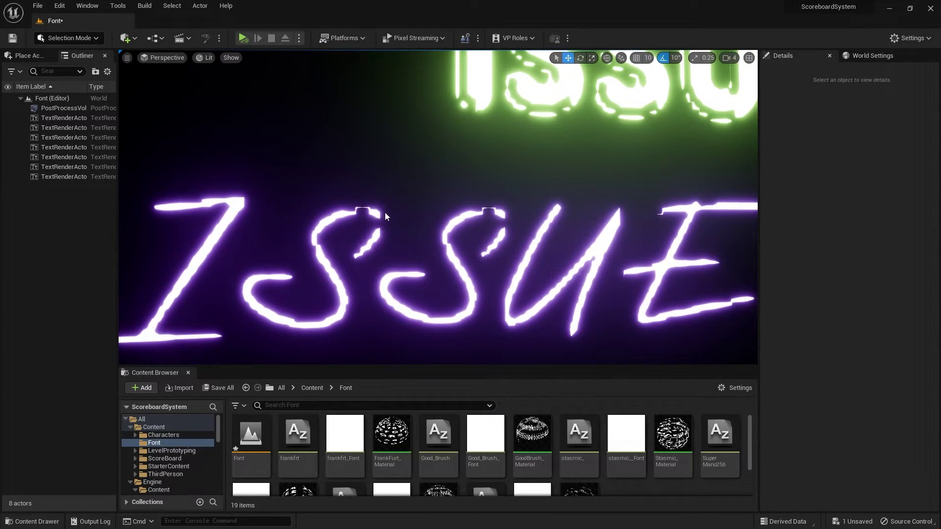
pyautogui.scroll(4, 386, 216)
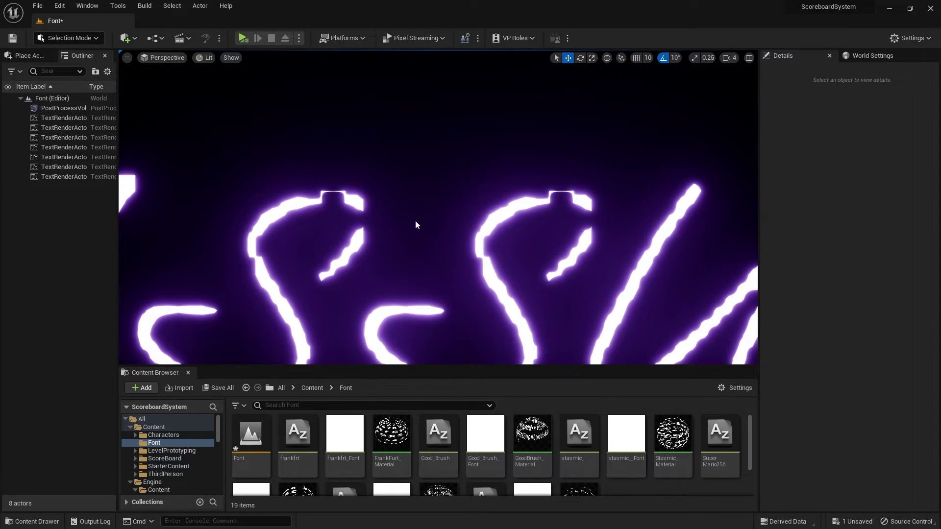
pyautogui.scroll(-7, 416, 226)
pyautogui.moveTo(415, 225); pyautogui.dragTo(489, 203, button='right')
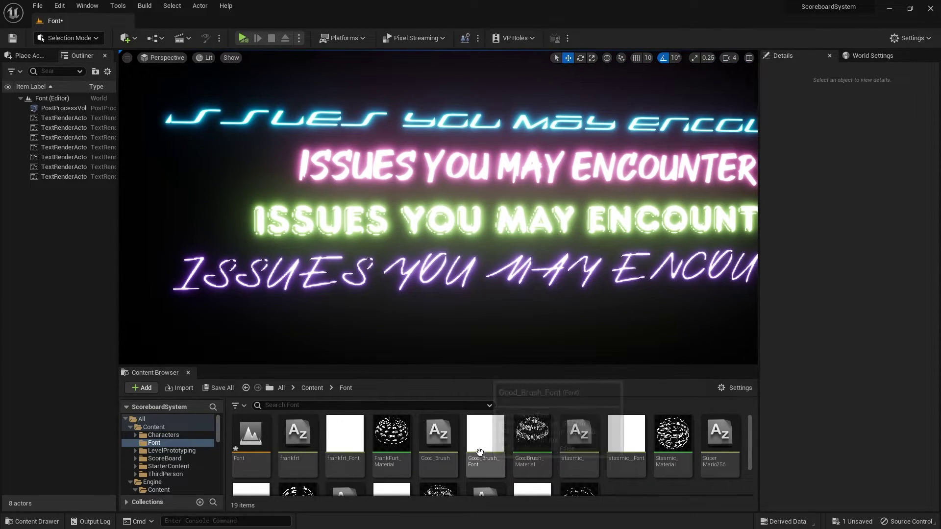
# - Open the Thesignature_Font asset and review its texture page size, padding and distance field import options
pyautogui.scroll(-2, 490, 446)
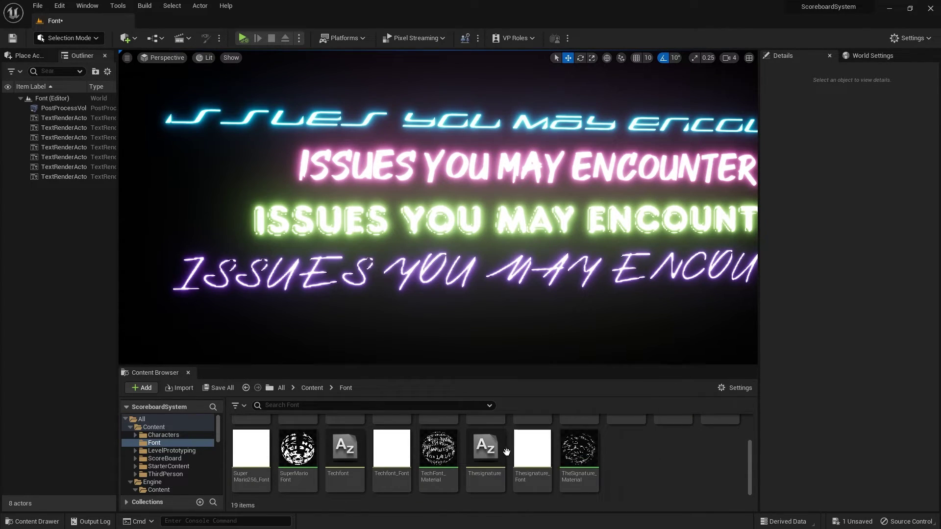
pyautogui.click(490, 455)
pyautogui.click(535, 450)
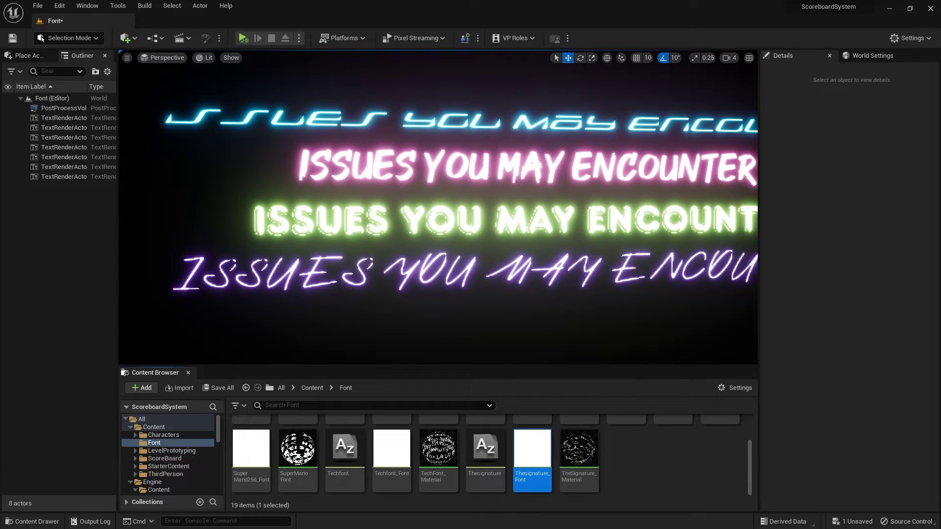
pyautogui.moveTo(940, 88); pyautogui.dragTo(586, 69)
pyautogui.scroll(3, 602, 196)
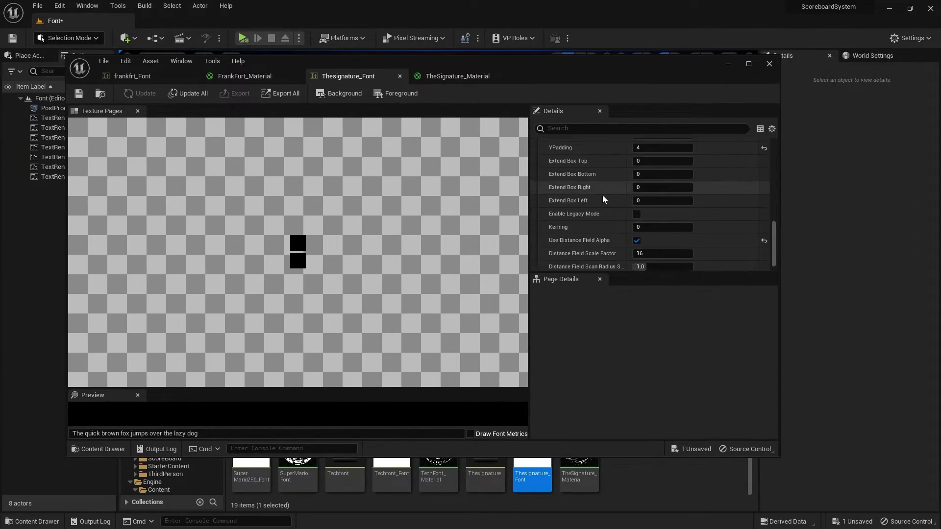
pyautogui.scroll(6, 596, 193)
pyautogui.scroll(-3, 596, 192)
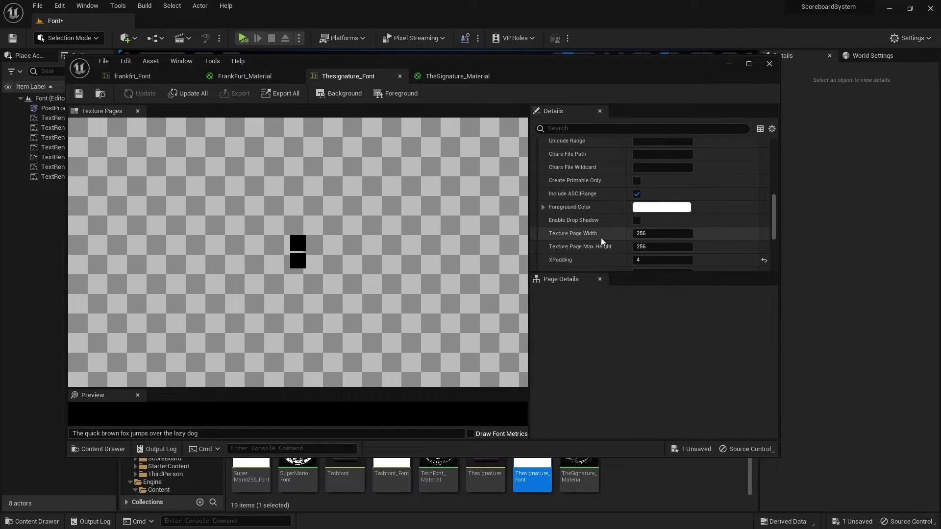
pyautogui.scroll(3, 601, 237)
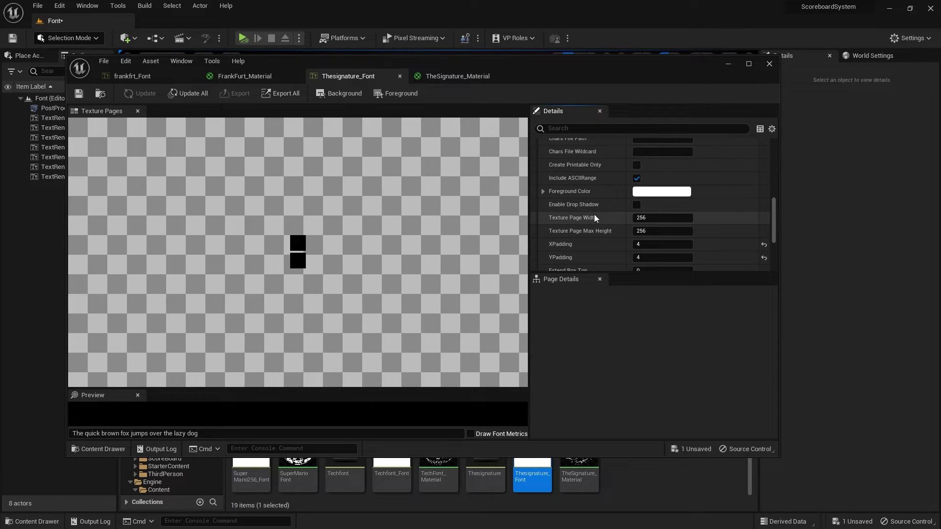
pyautogui.scroll(-5, 596, 228)
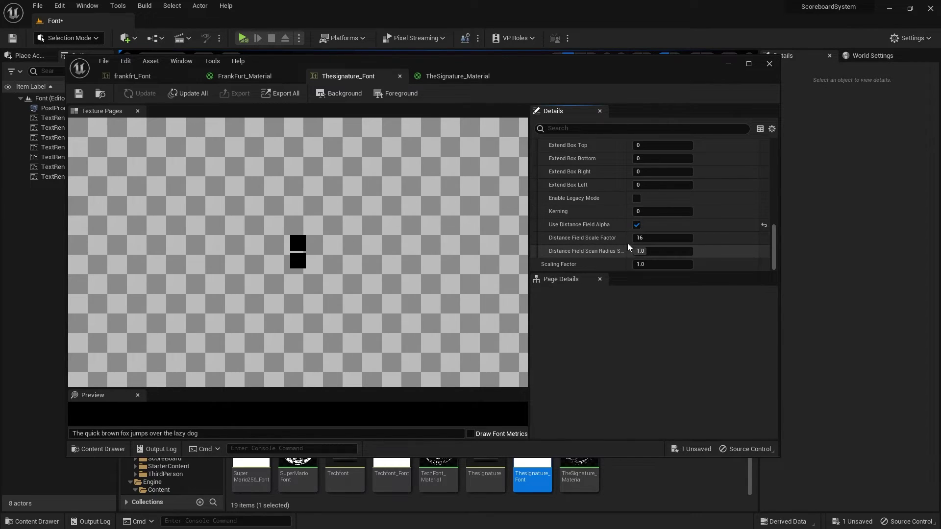
# - Set the import height of Thesignature_Font to 87.537918 and look up the asset's reimport command without running it
pyautogui.moveTo(634, 155); pyautogui.dragTo(662, 156)
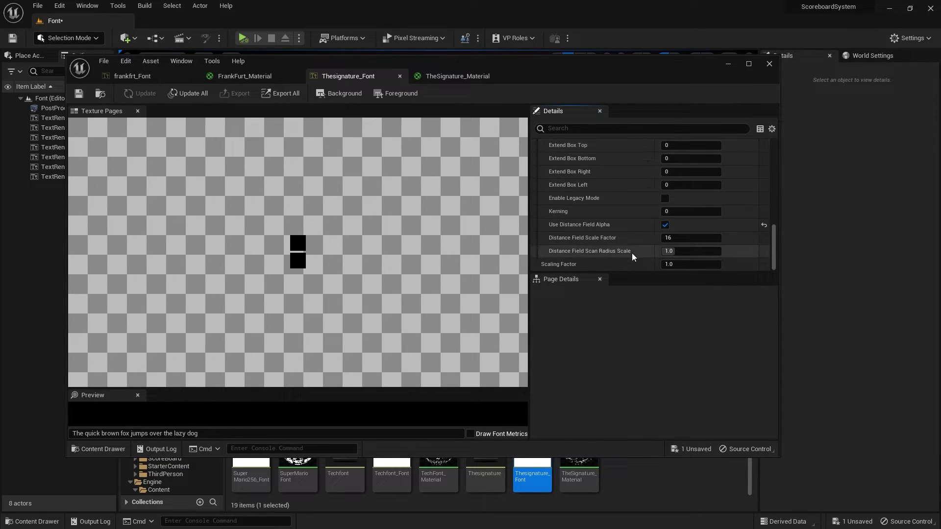
pyautogui.scroll(5, 631, 247)
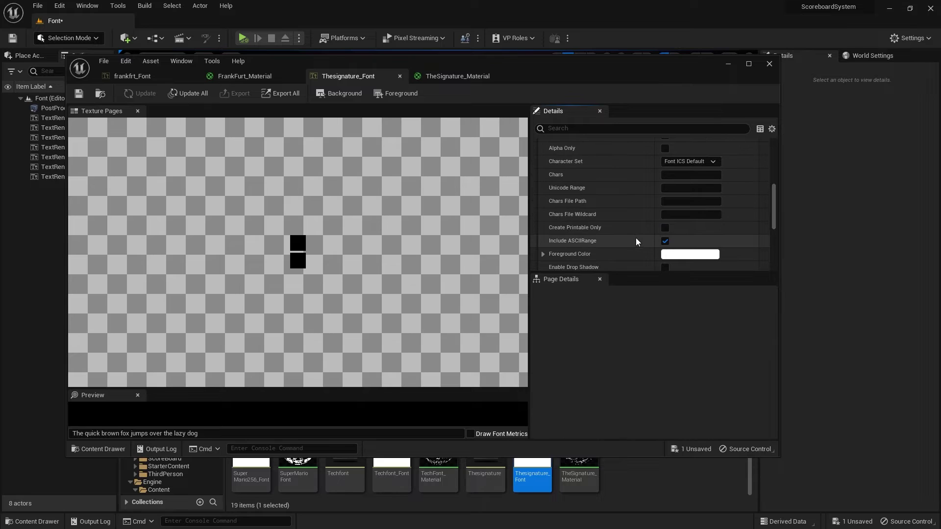
pyautogui.scroll(3, 646, 229)
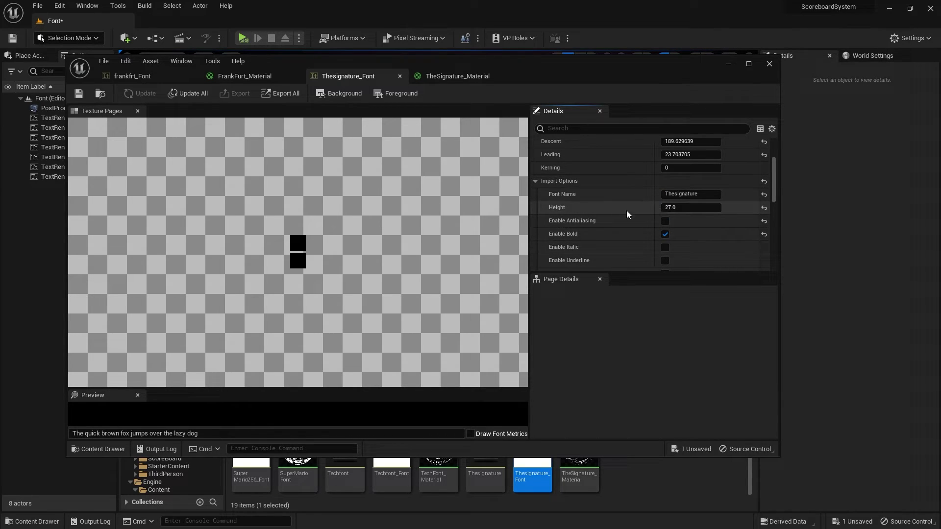
pyautogui.moveTo(662, 208); pyautogui.dragTo(696, 207)
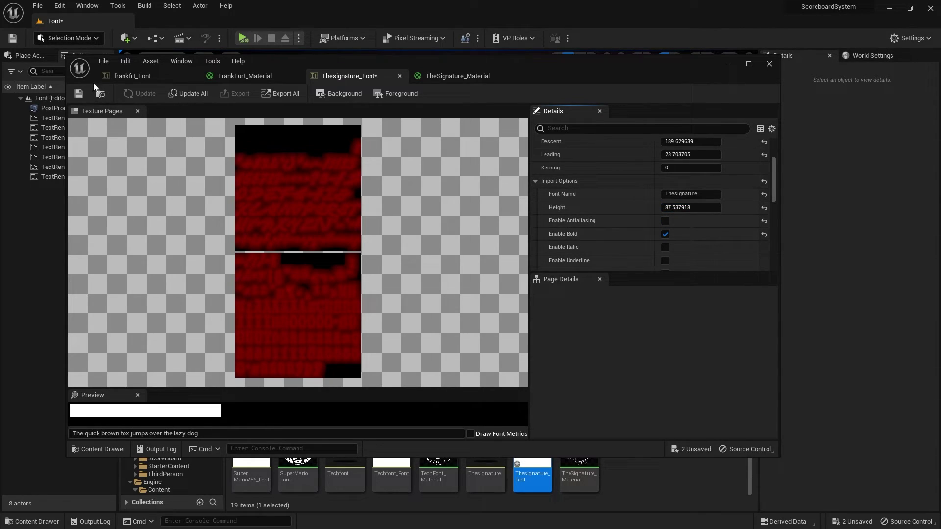
pyautogui.click(145, 61)
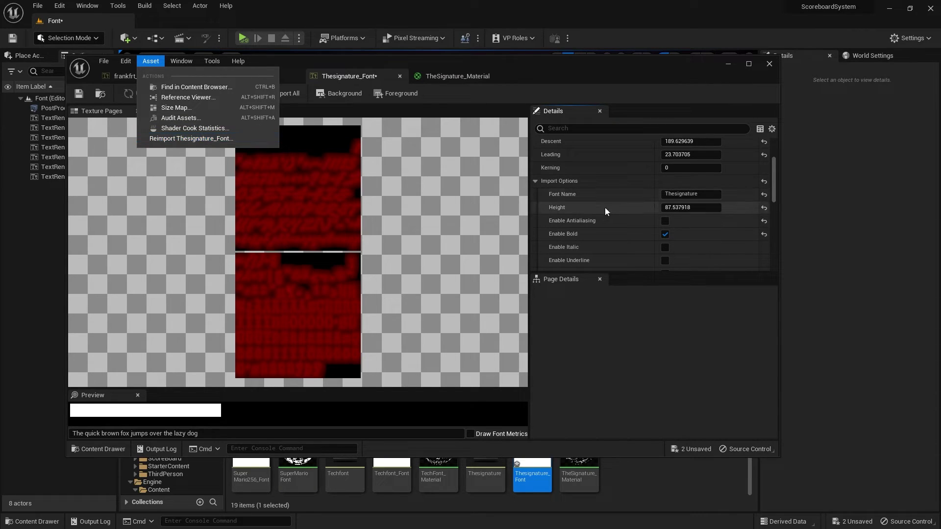
pyautogui.click(618, 214)
# - Review the character set, texture page, padding and distance field import options of Thesignature_Font again
pyautogui.scroll(-9, 643, 212)
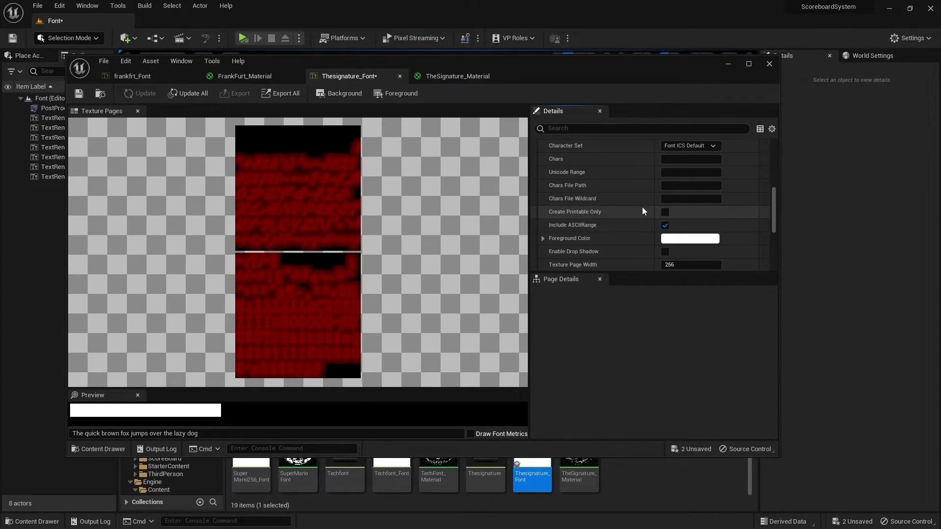
pyautogui.scroll(-5, 652, 221)
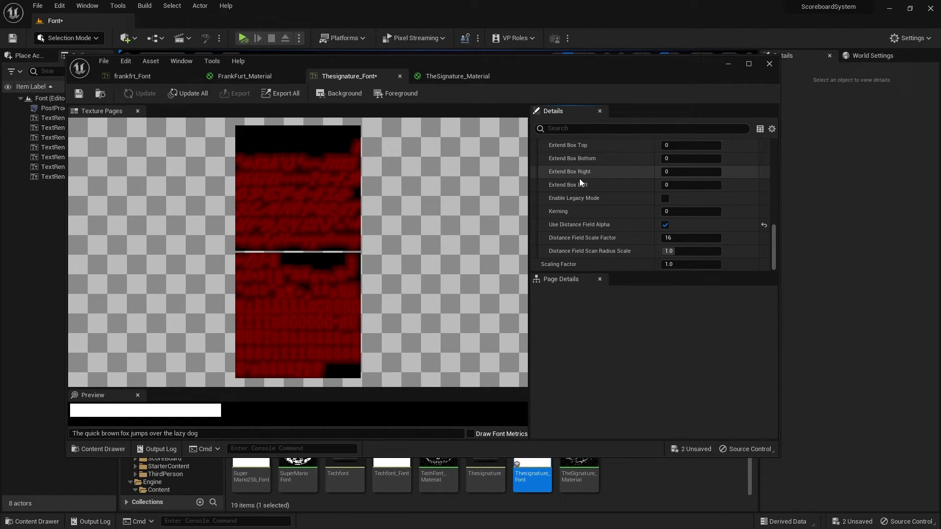
pyautogui.scroll(3, 596, 189)
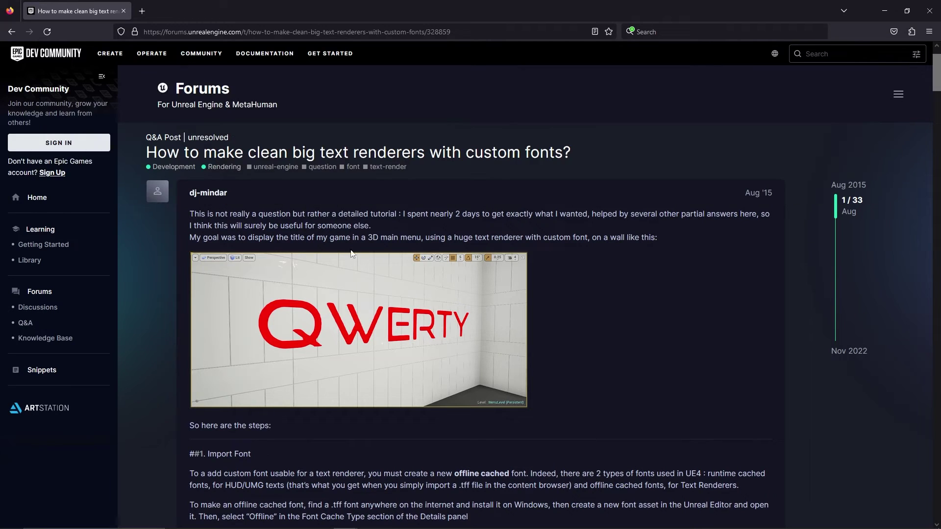
# - In the browser, read the Unreal forum post on clean big text renderers, covering offline font creation and the recommended import options
pyautogui.scroll(-1, 421, 173)
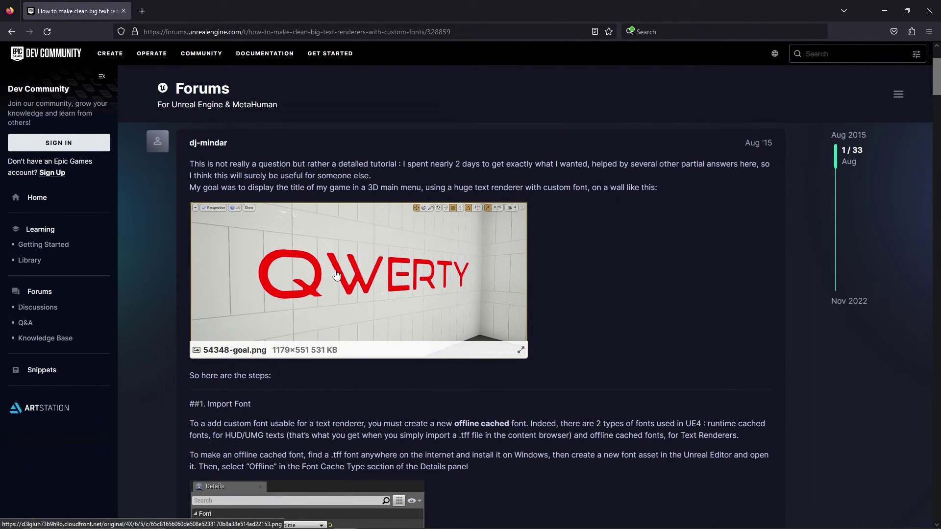
pyautogui.scroll(1, 682, 295)
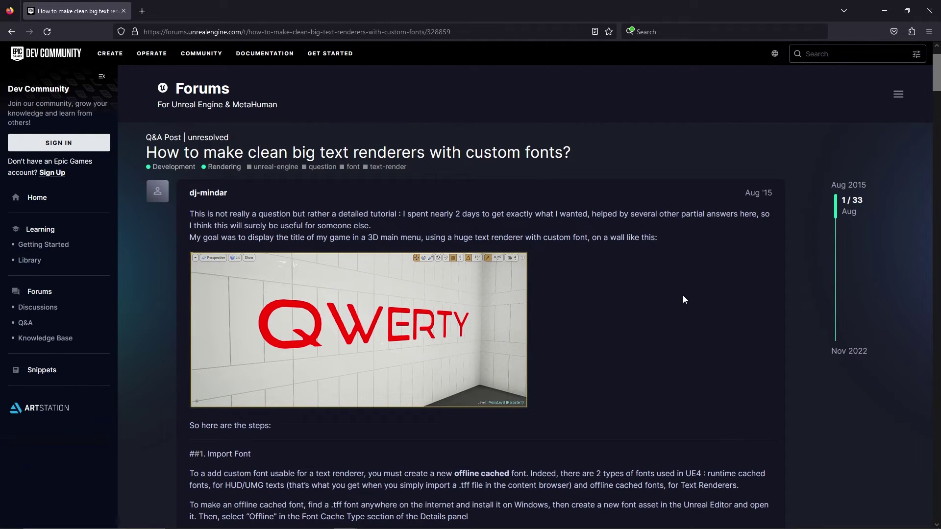
pyautogui.scroll(-5, 684, 299)
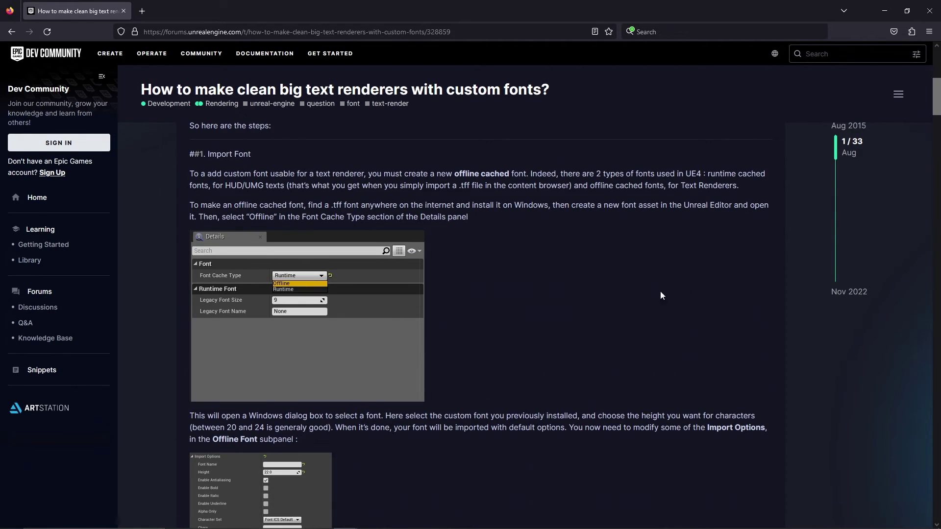
pyautogui.scroll(-1, 614, 292)
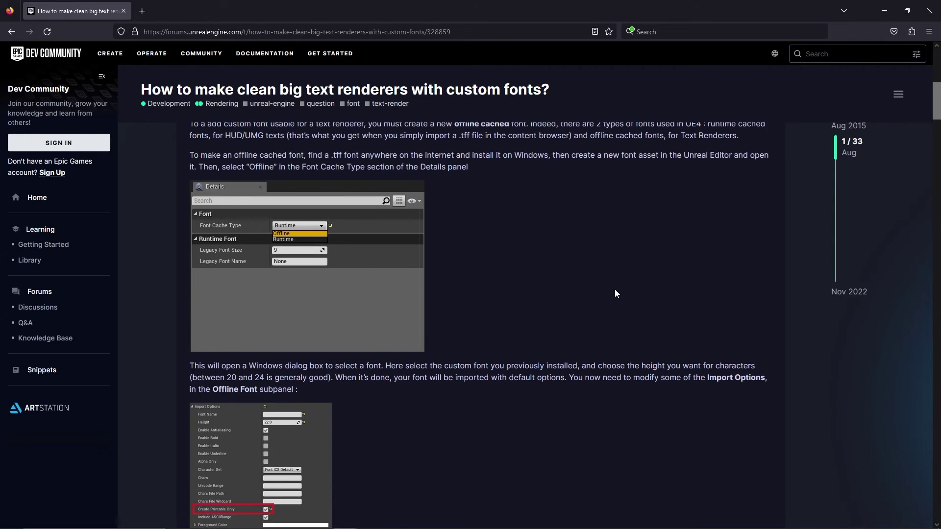
pyautogui.scroll(1, 615, 292)
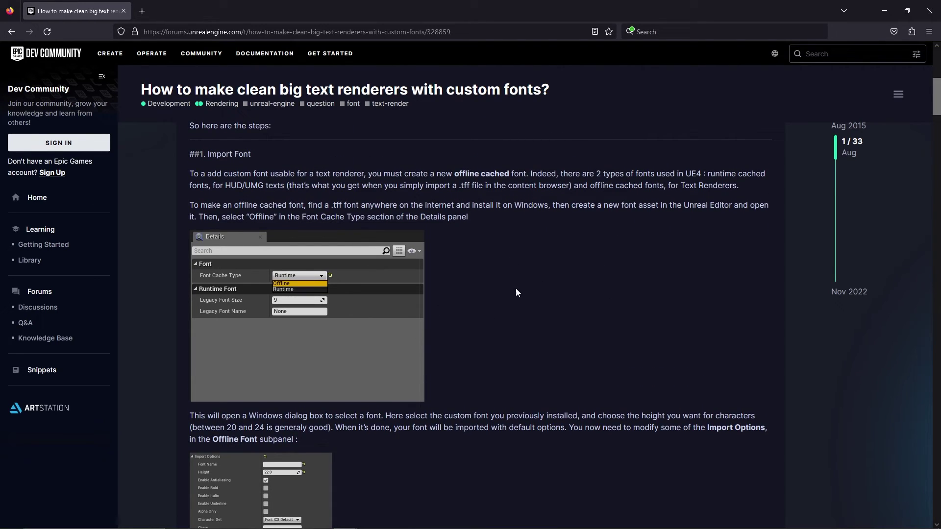
pyautogui.scroll(-2, 532, 285)
pyautogui.scroll(-4, 510, 291)
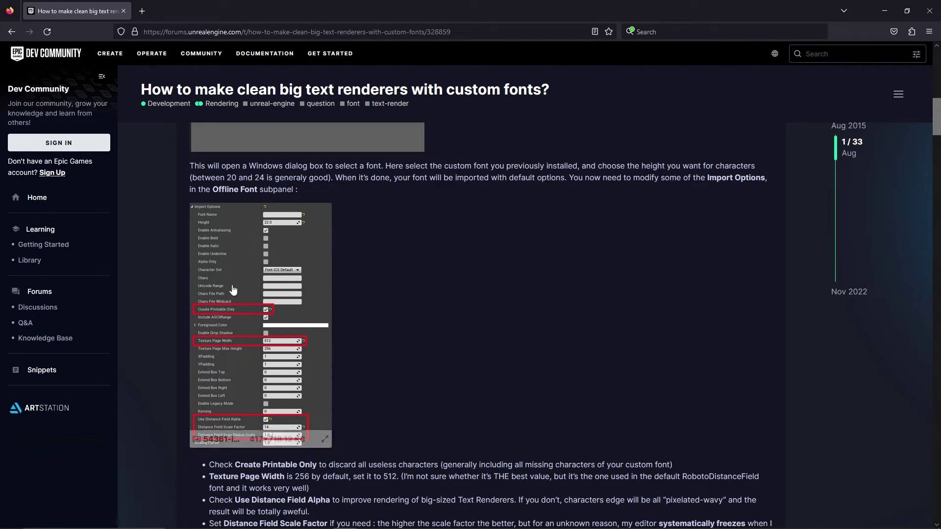
pyautogui.scroll(-6, 448, 290)
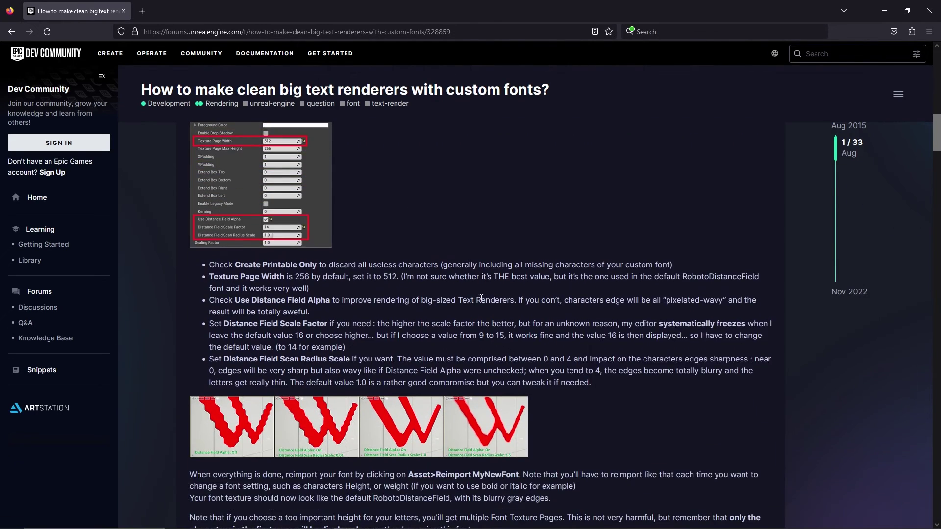
# - Go through the forum post again from its beginning, including reimporting, font texture pages, the text material and text renderer use
pyautogui.scroll(20, 350, 293)
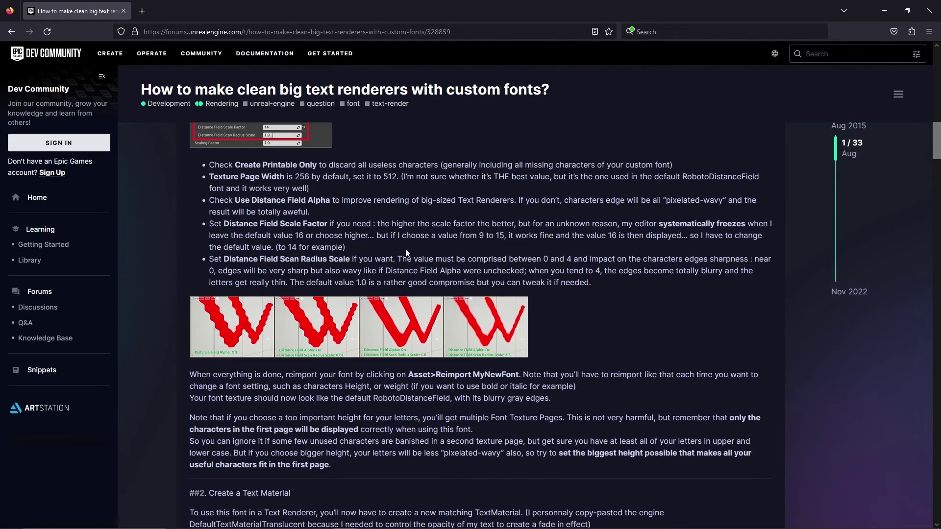
pyautogui.scroll(-1, 363, 235)
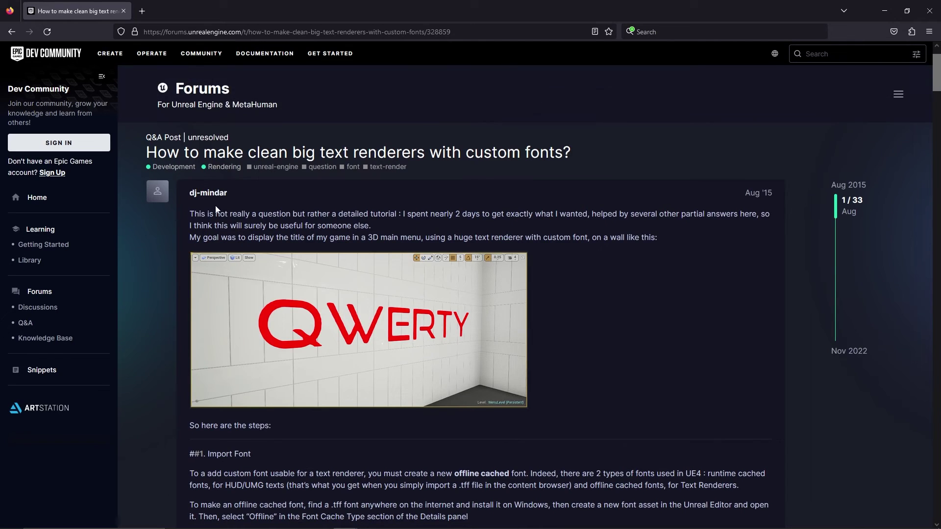
pyautogui.scroll(-20, 301, 212)
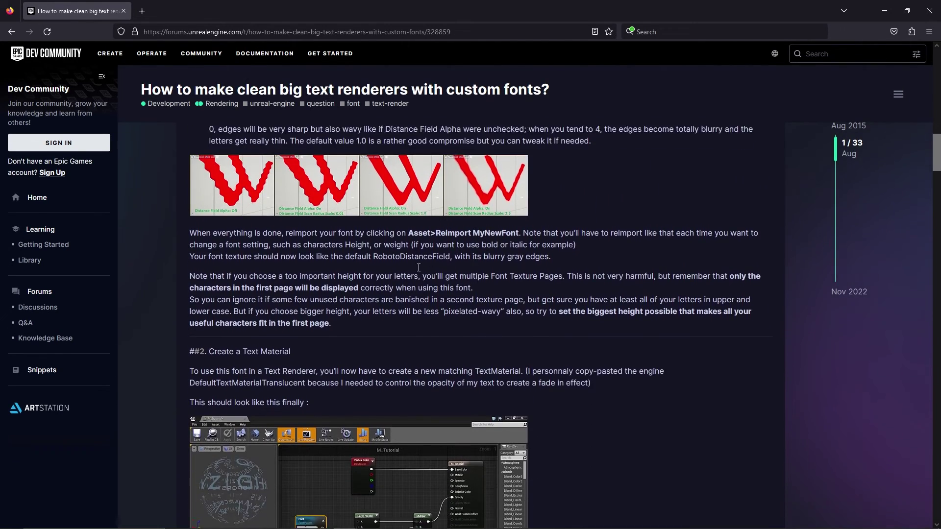
pyautogui.scroll(-7, 540, 284)
pyautogui.scroll(-7, 544, 314)
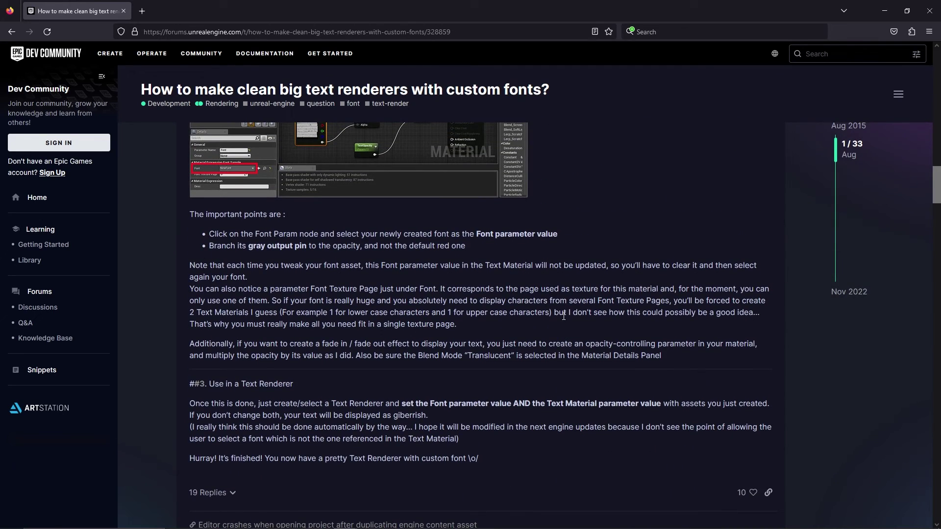
pyautogui.scroll(17, 611, 295)
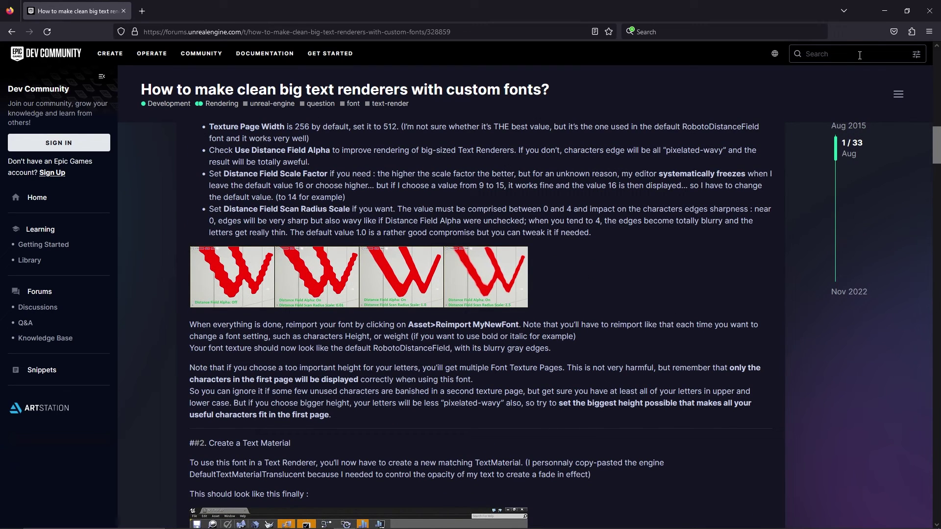
# - Return to the Unreal level viewport and view all four glowing text lines together from farther back
pyautogui.click(884, 11)
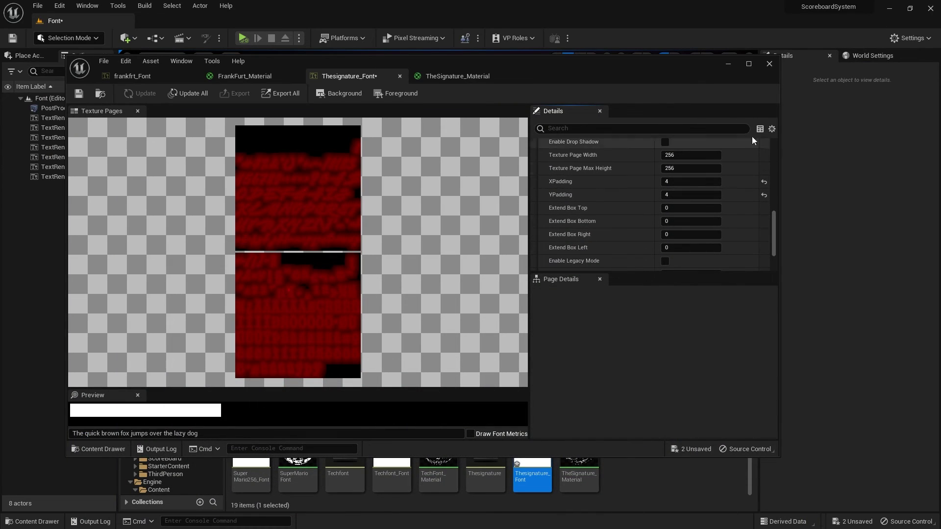
pyautogui.click(684, 13)
pyautogui.press('s')
pyautogui.moveTo(660, 132); pyautogui.dragTo(684, 136, button='right')
pyautogui.press('s')
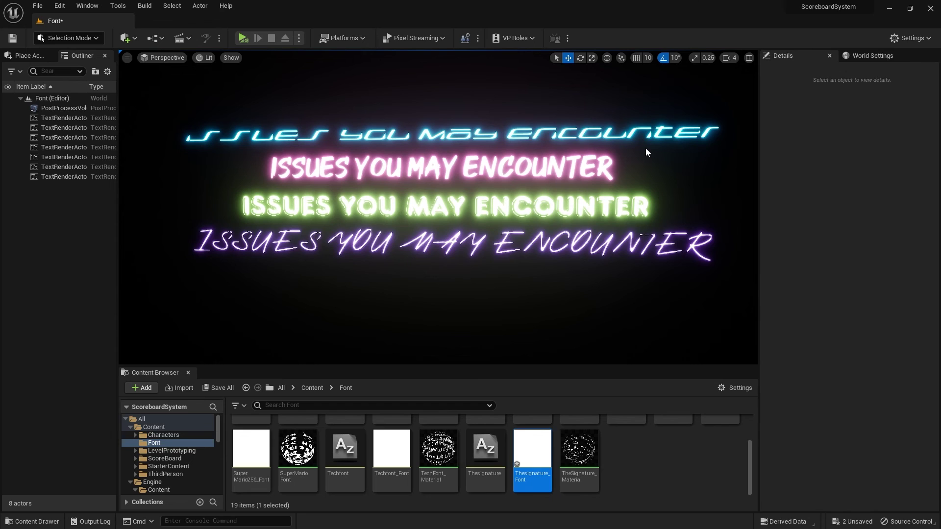